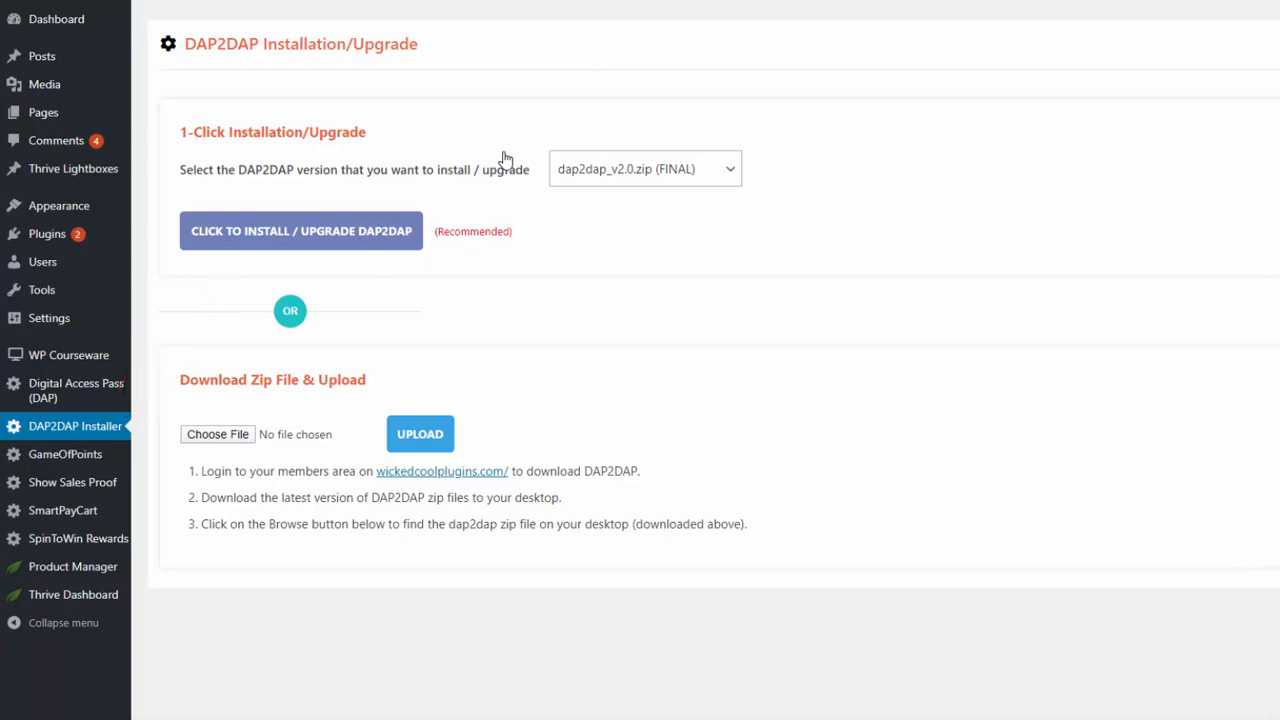
Step: Choose dap2dap_v2.0.zip (FINAL) as the DAP2DAP version to install
left_click(645, 169)
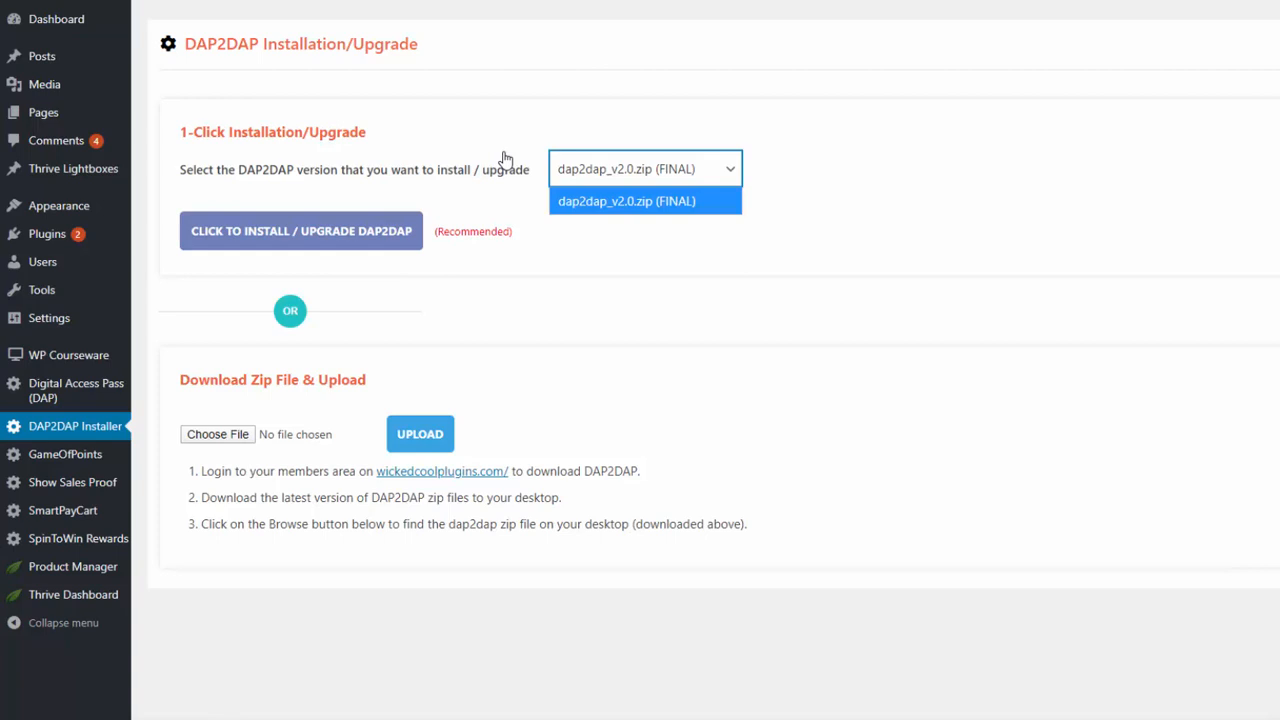
left_click(301, 231)
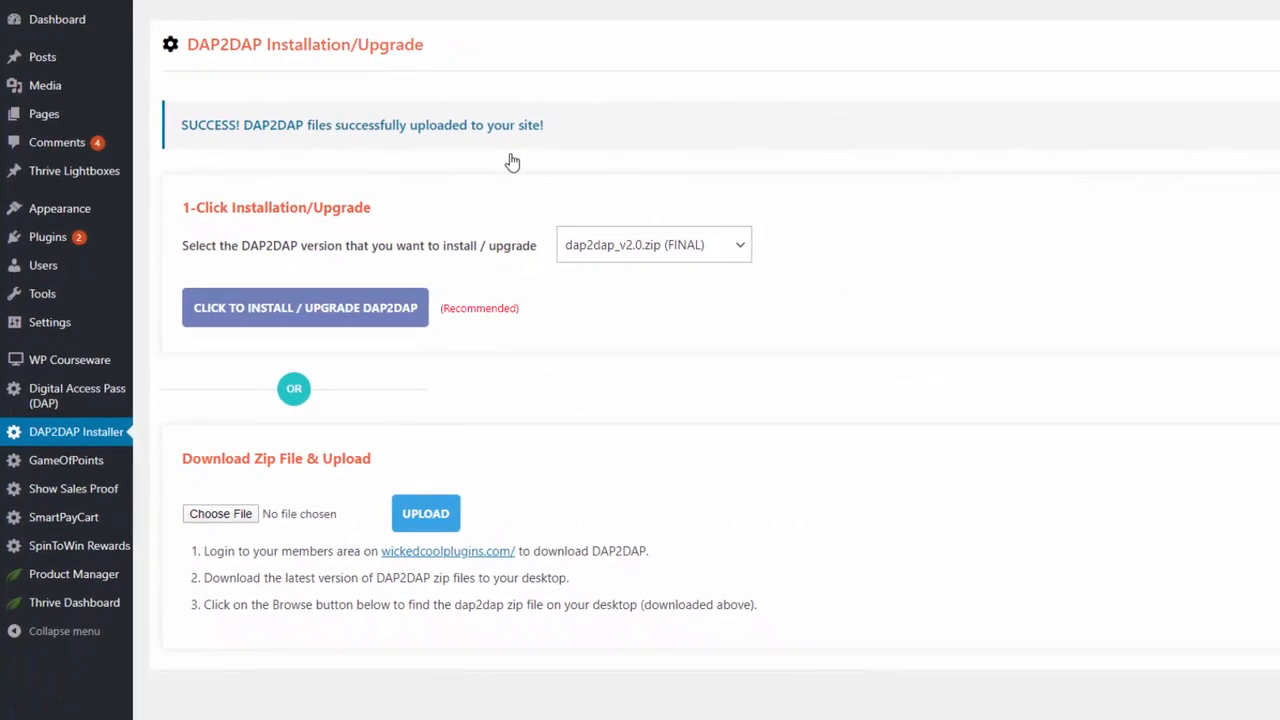
Step: Open DAP in a new tab and pick Gold Membership as the automation product
right_click(93, 389)
left_click(150, 397)
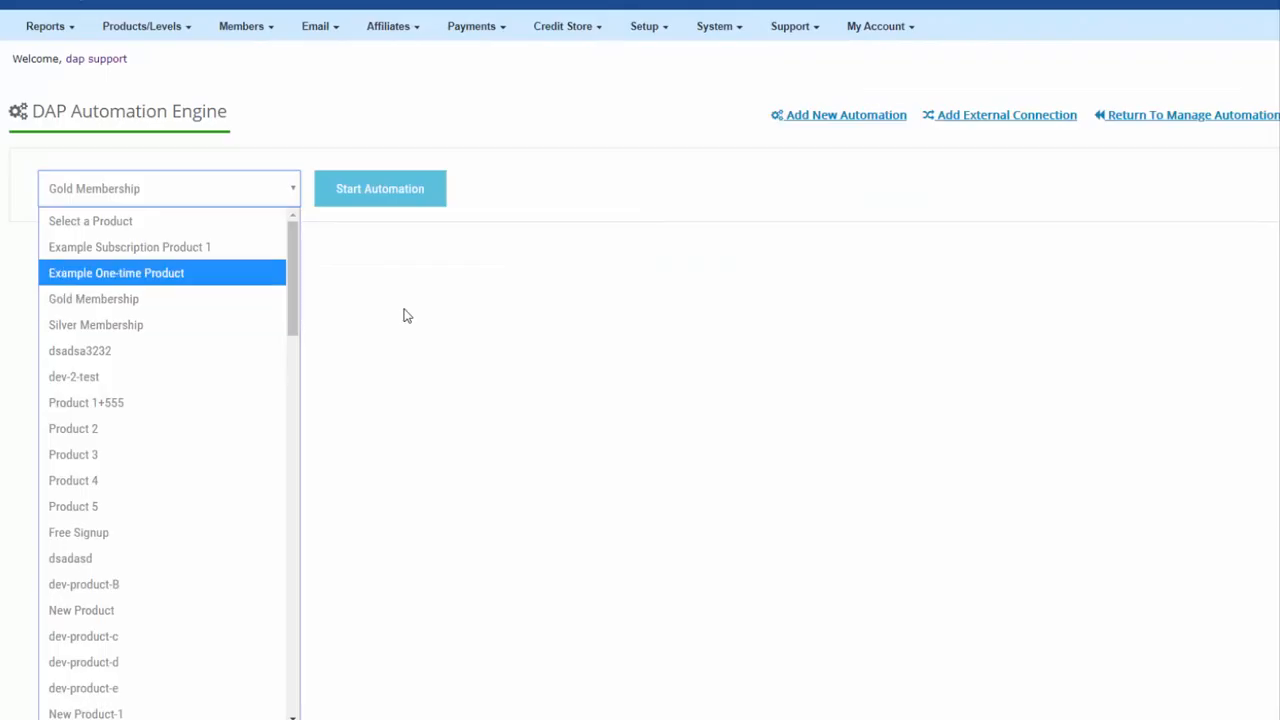
left_click(407, 316)
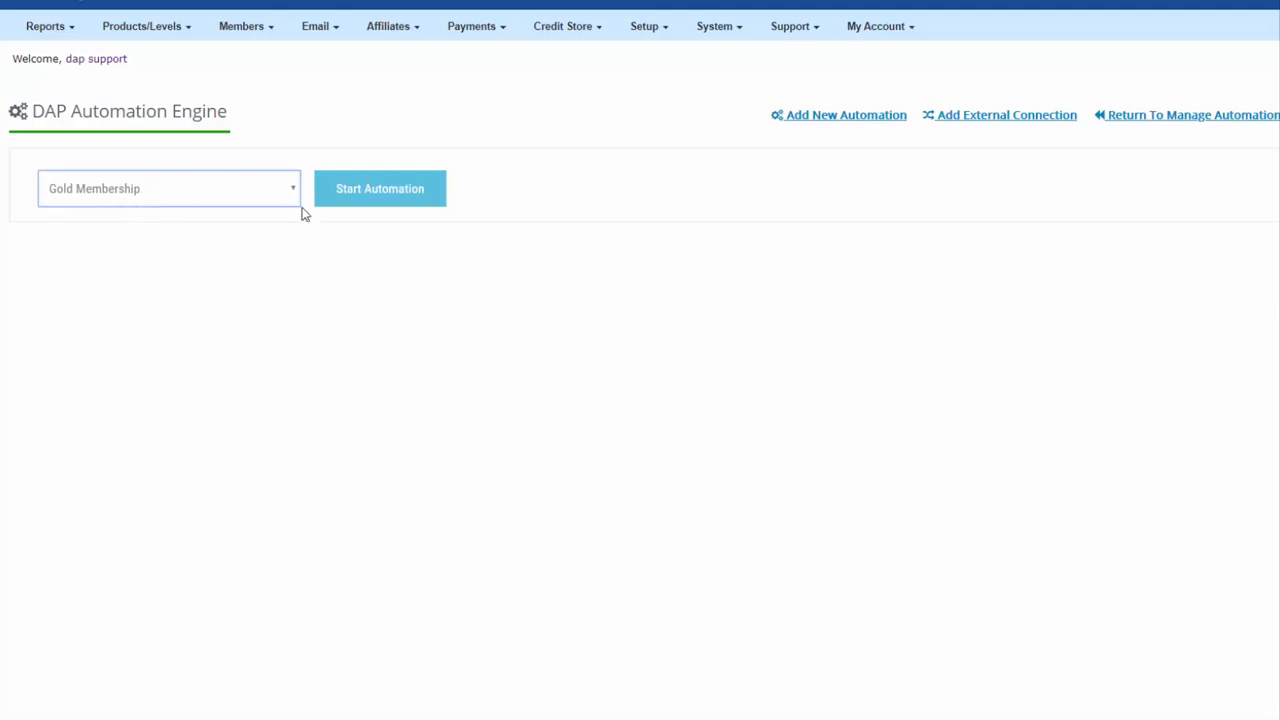
Step: Start the Gold Membership automation with a saved 'User receives access to Product' trigger
left_click(423, 196)
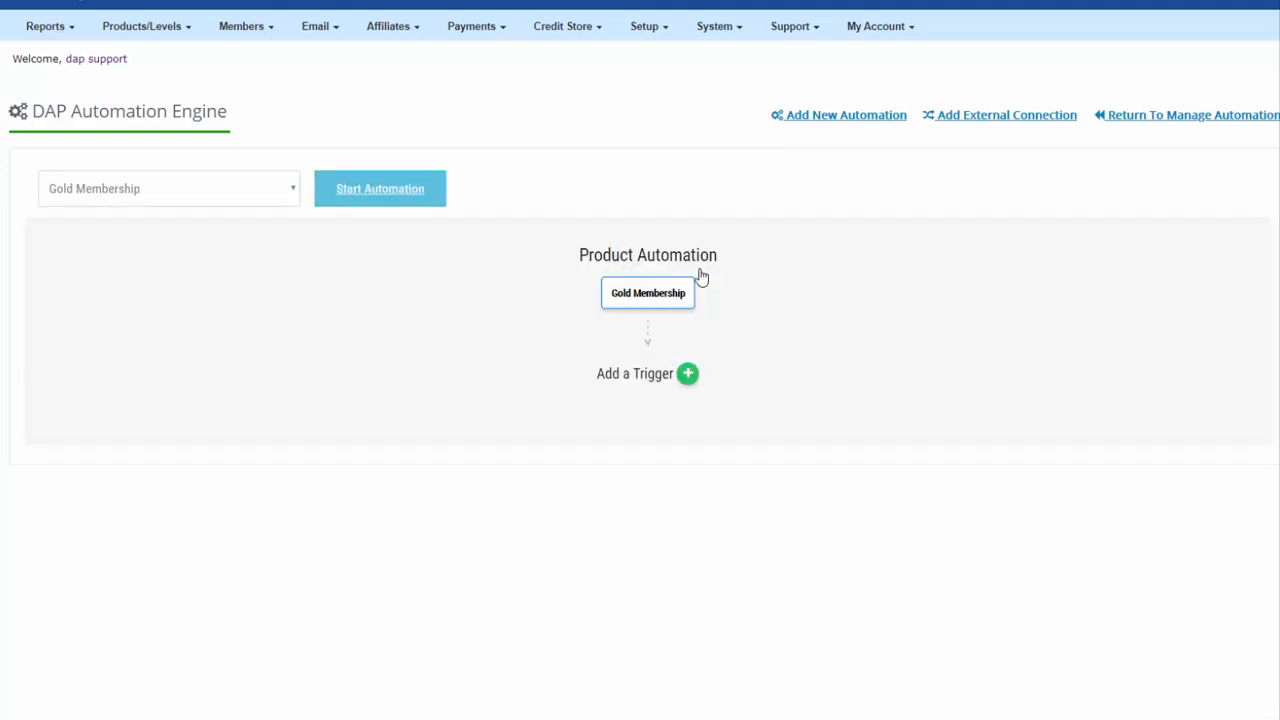
left_click(689, 375)
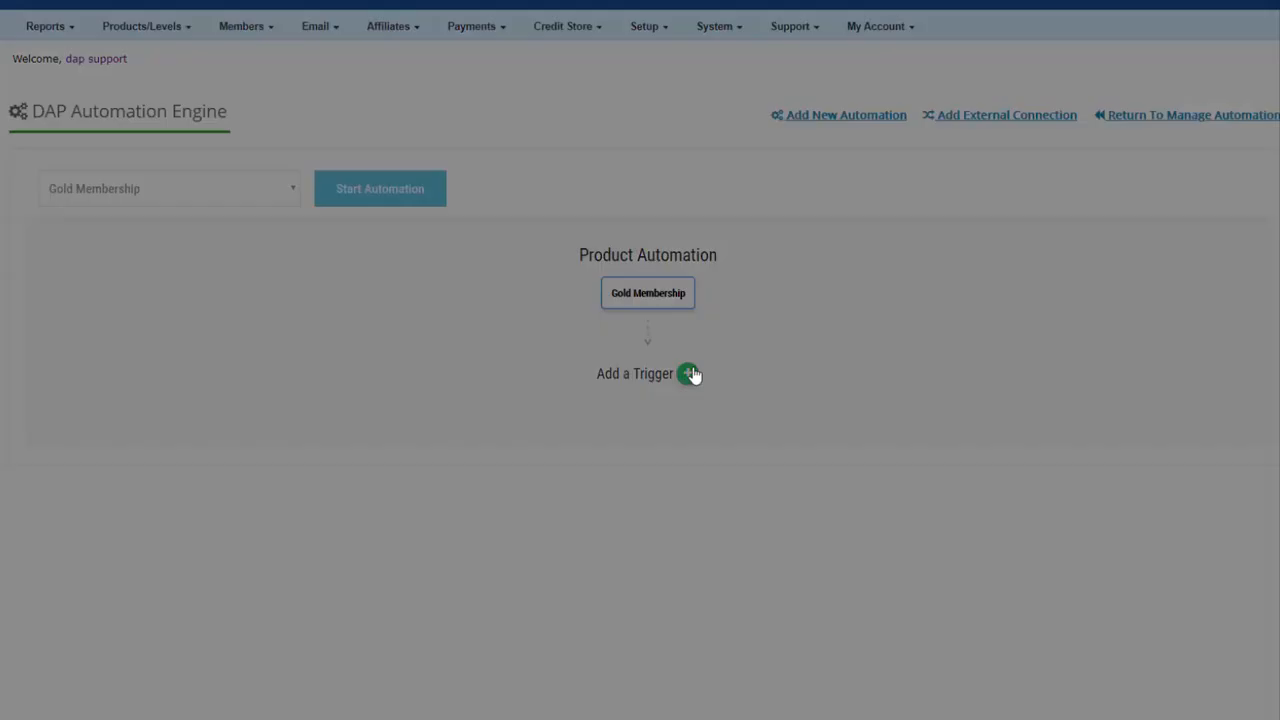
left_click(620, 338)
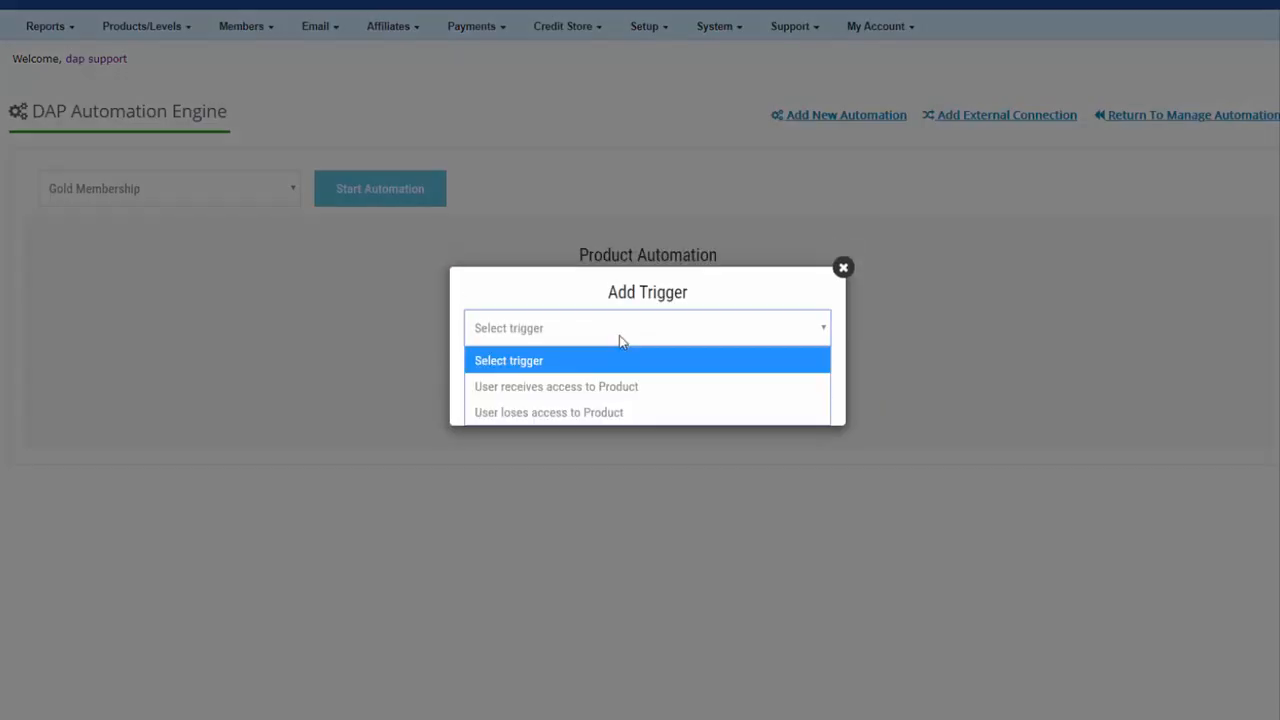
left_click(538, 389)
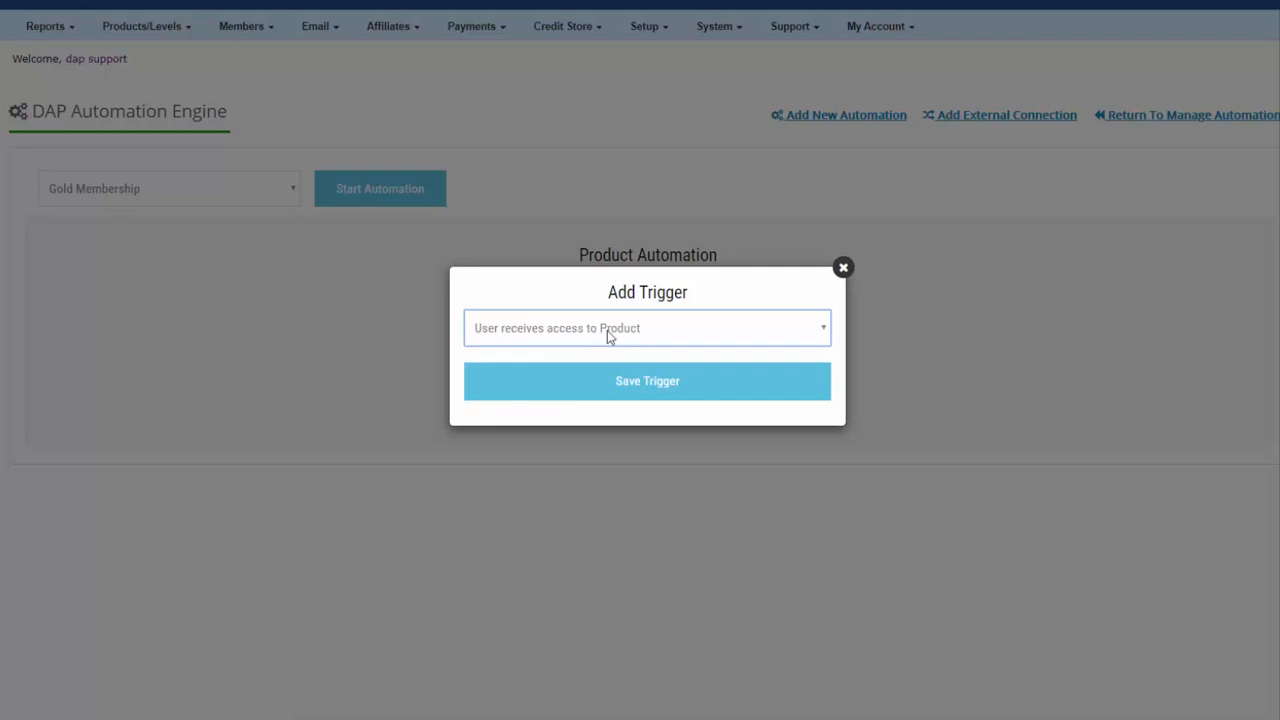
left_click(631, 383)
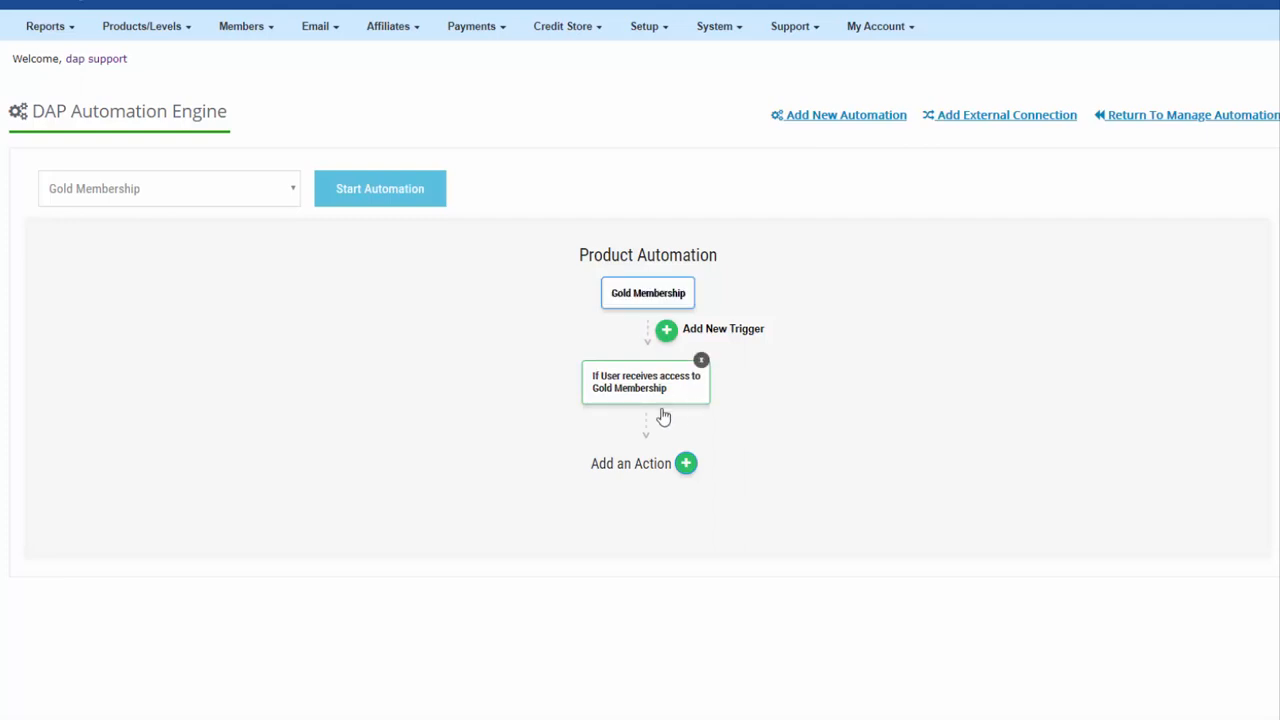
Step: Add a DAP2DAP action set to 'Add User to Product on the Destination Site'
left_click(686, 466)
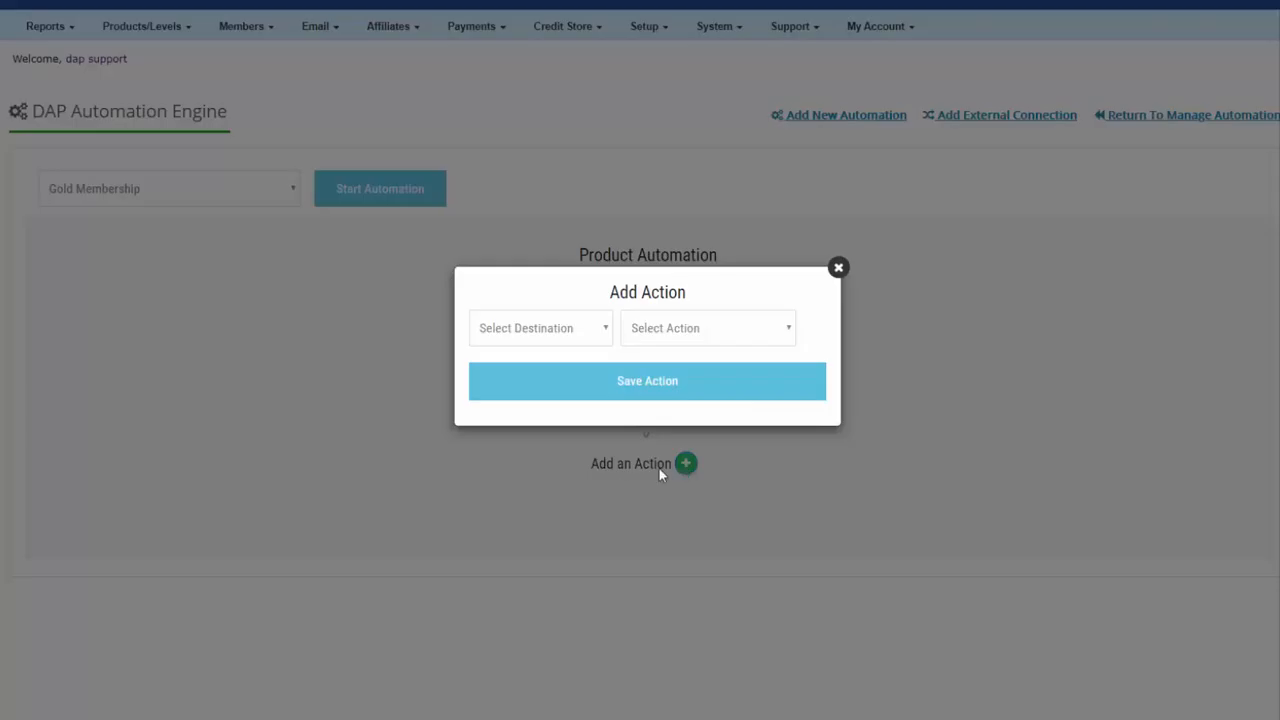
left_click(563, 346)
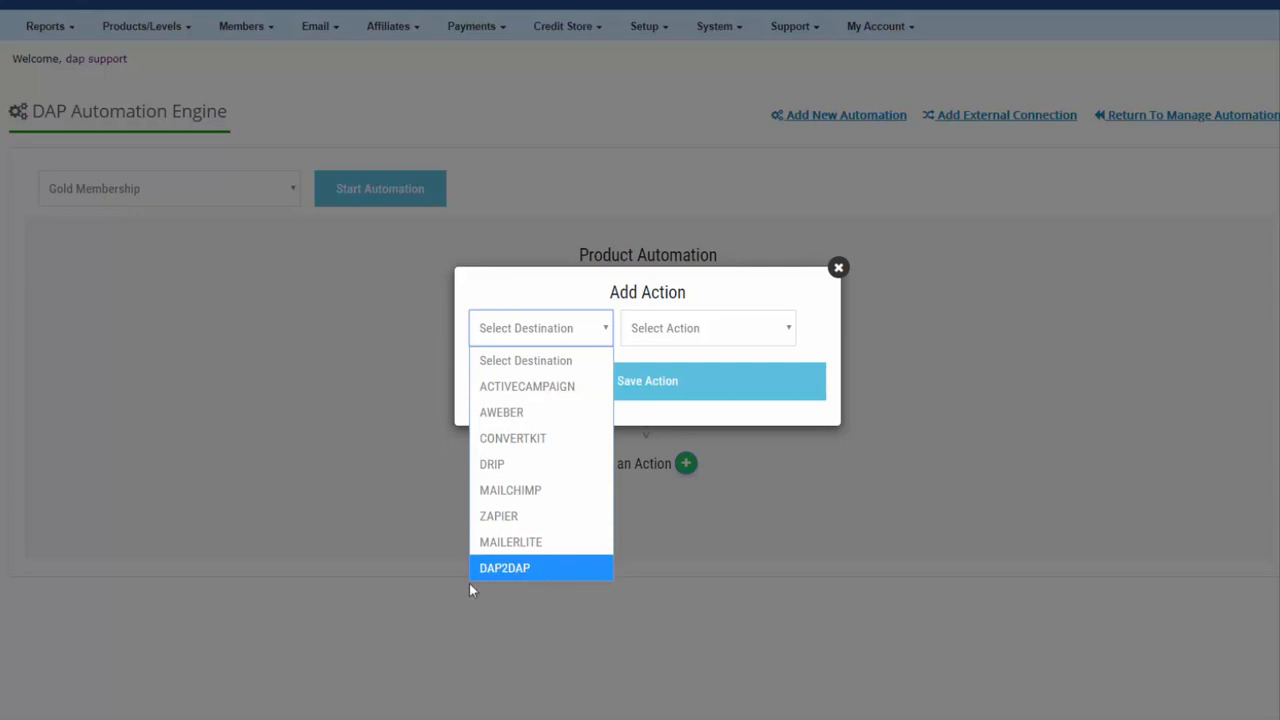
left_click(507, 567)
left_click(554, 337)
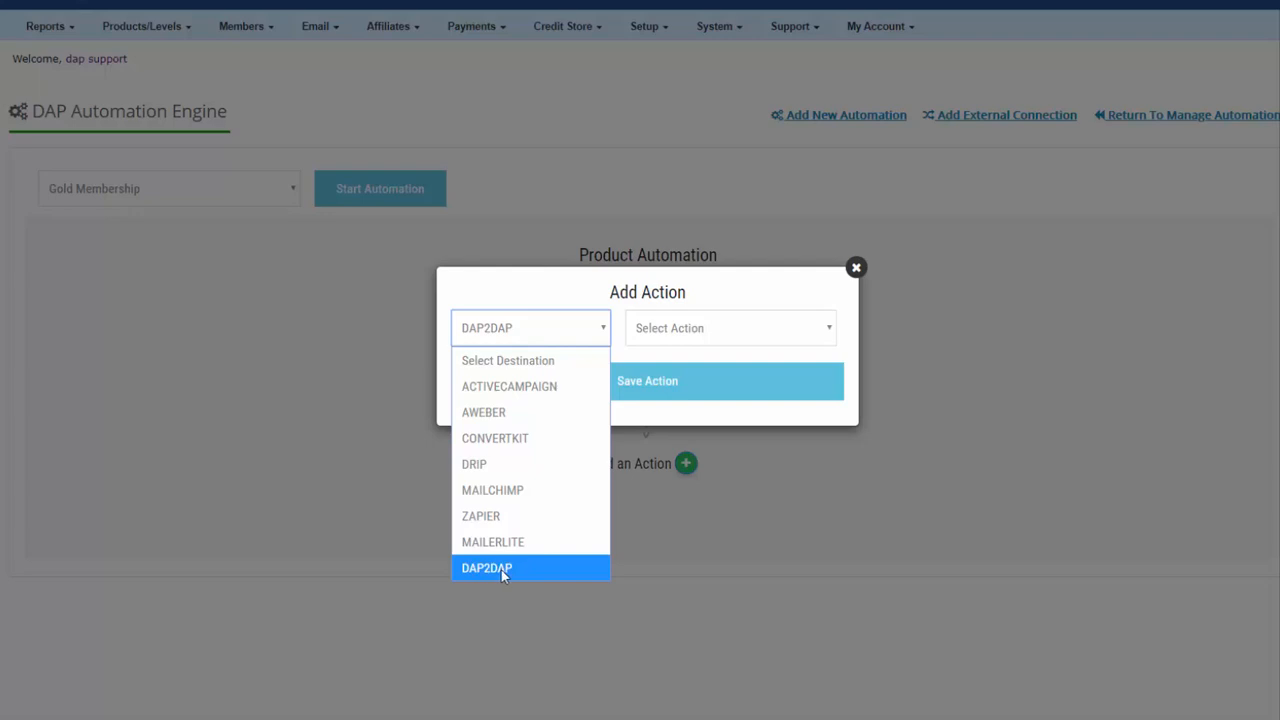
left_click(493, 569)
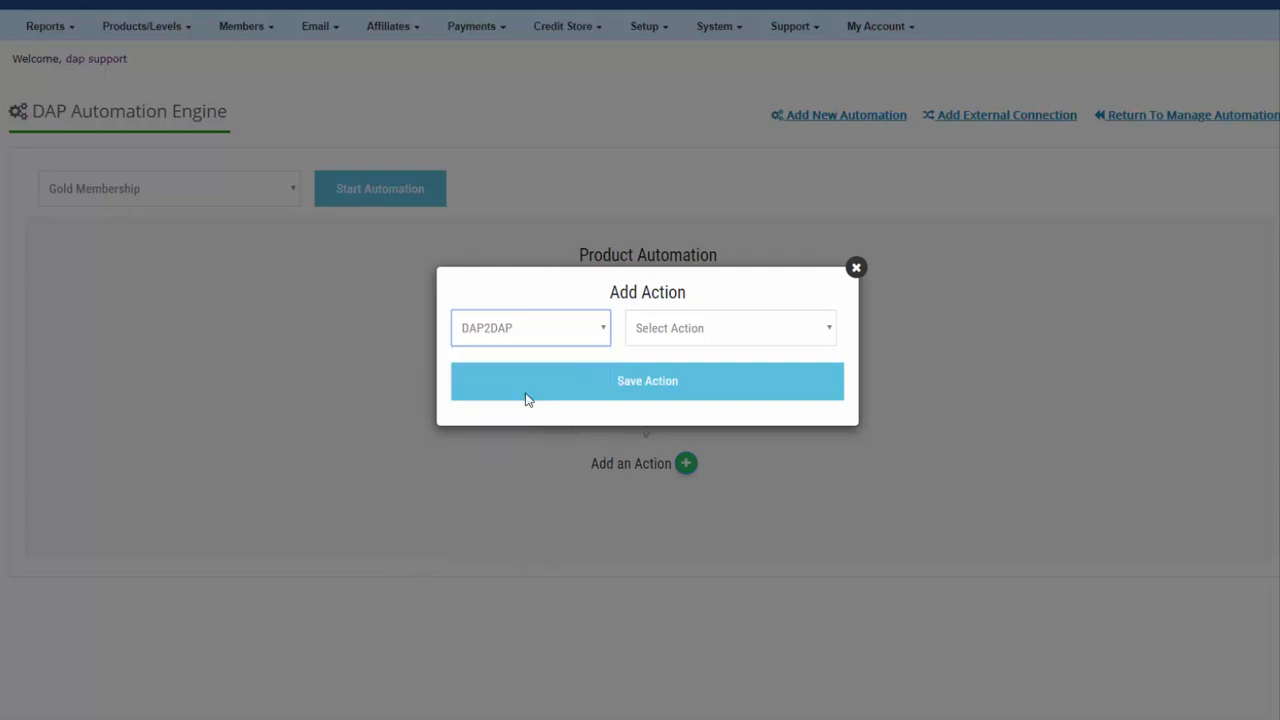
left_click(688, 336)
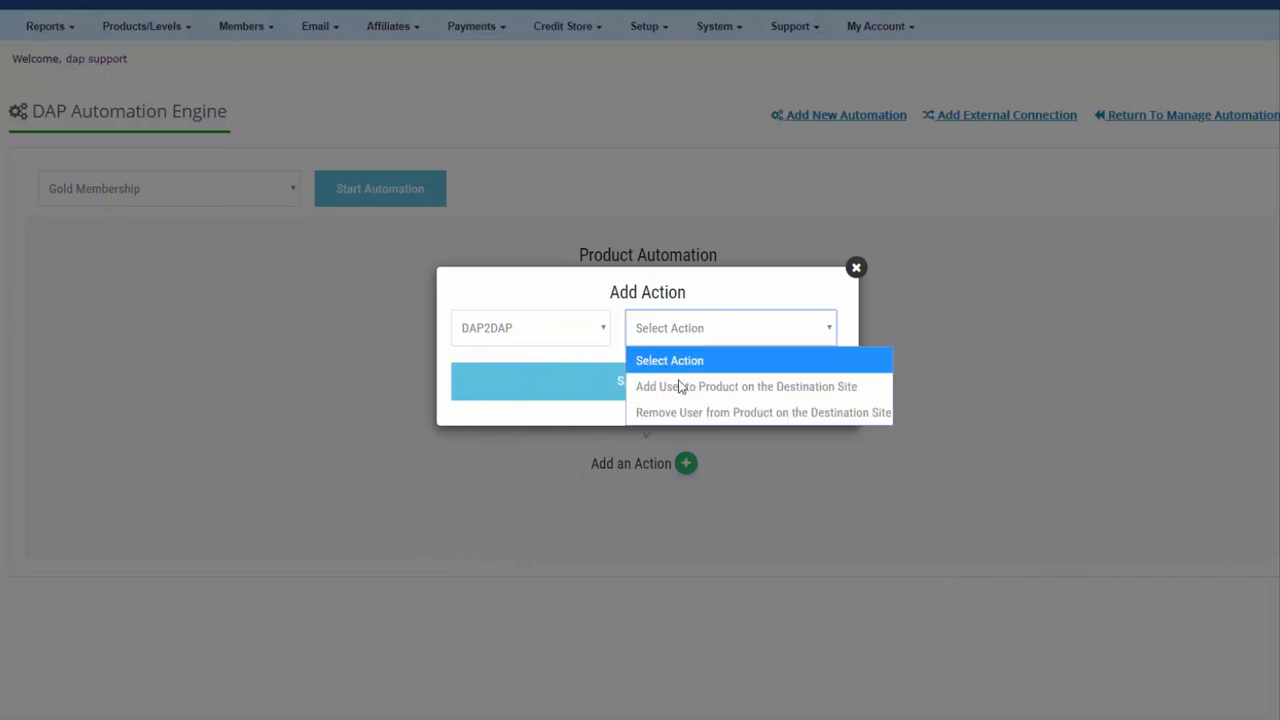
left_click(785, 388)
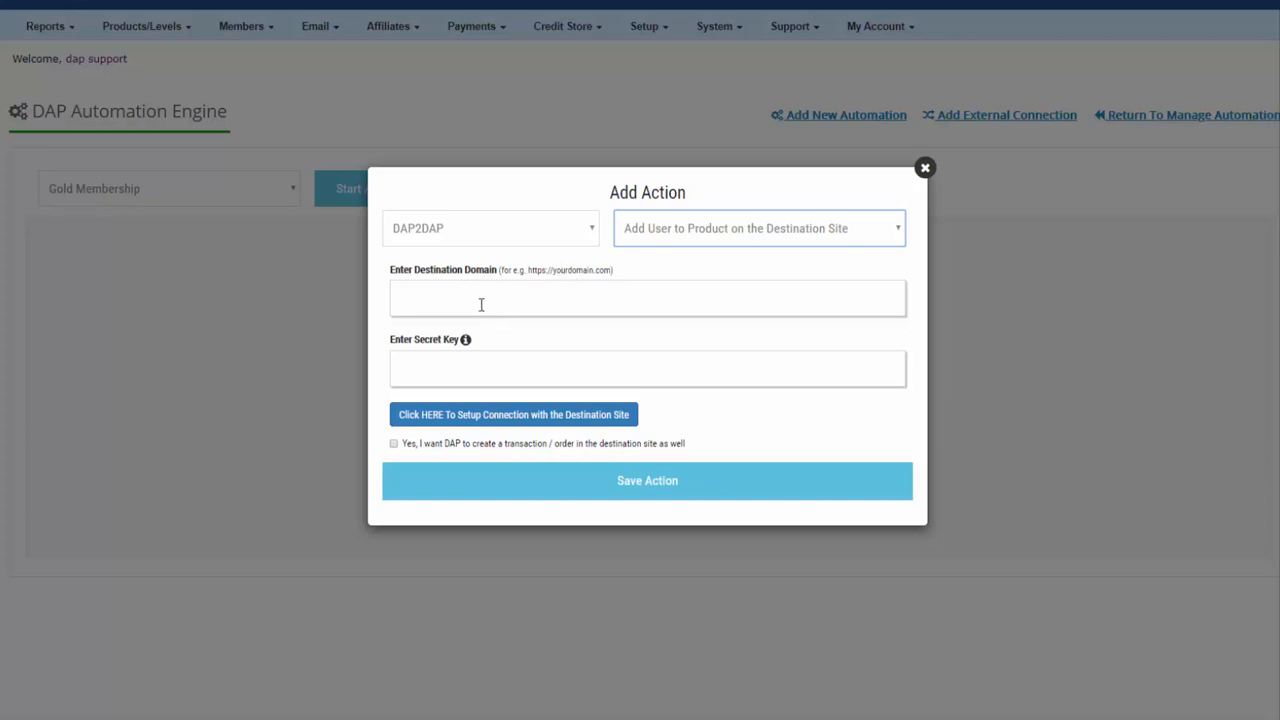
Step: Select the Secret Authorization Key on the destination site's DAP Setup > Config page for copying
left_click(495, 366)
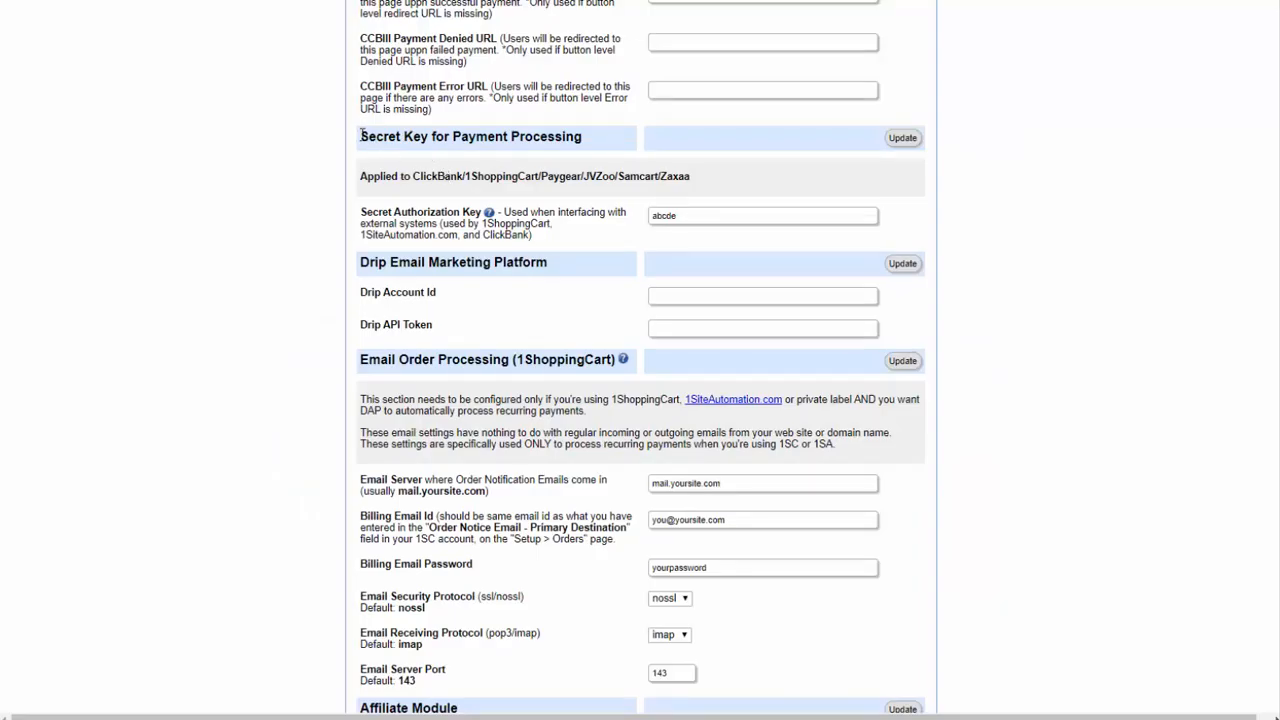
left_click_drag(362, 135, 586, 138)
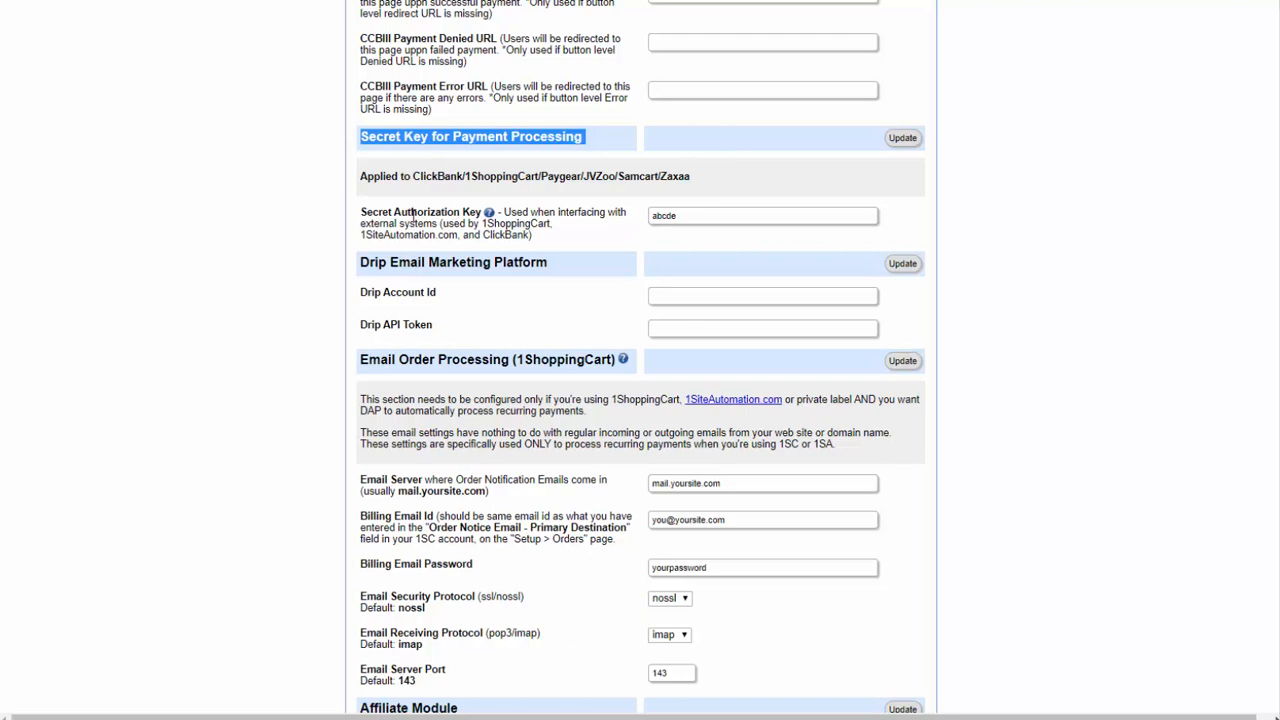
left_click(675, 217)
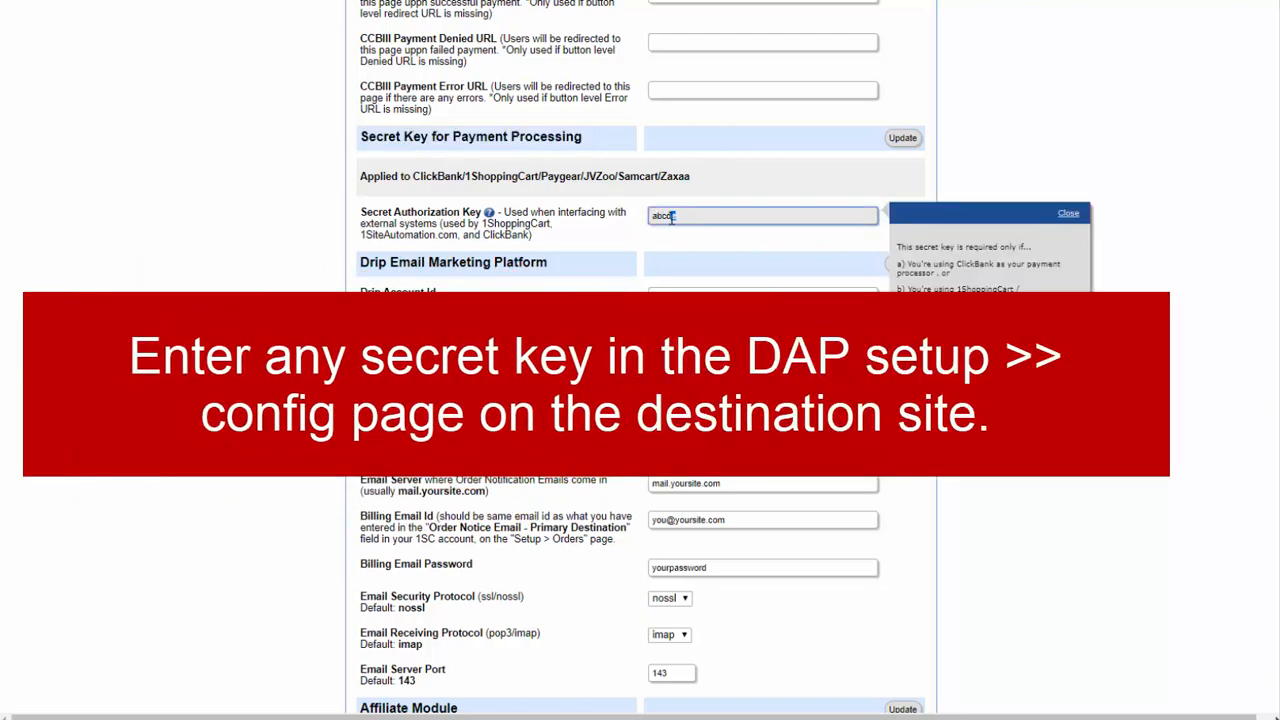
double_click(686, 216)
left_click(686, 222)
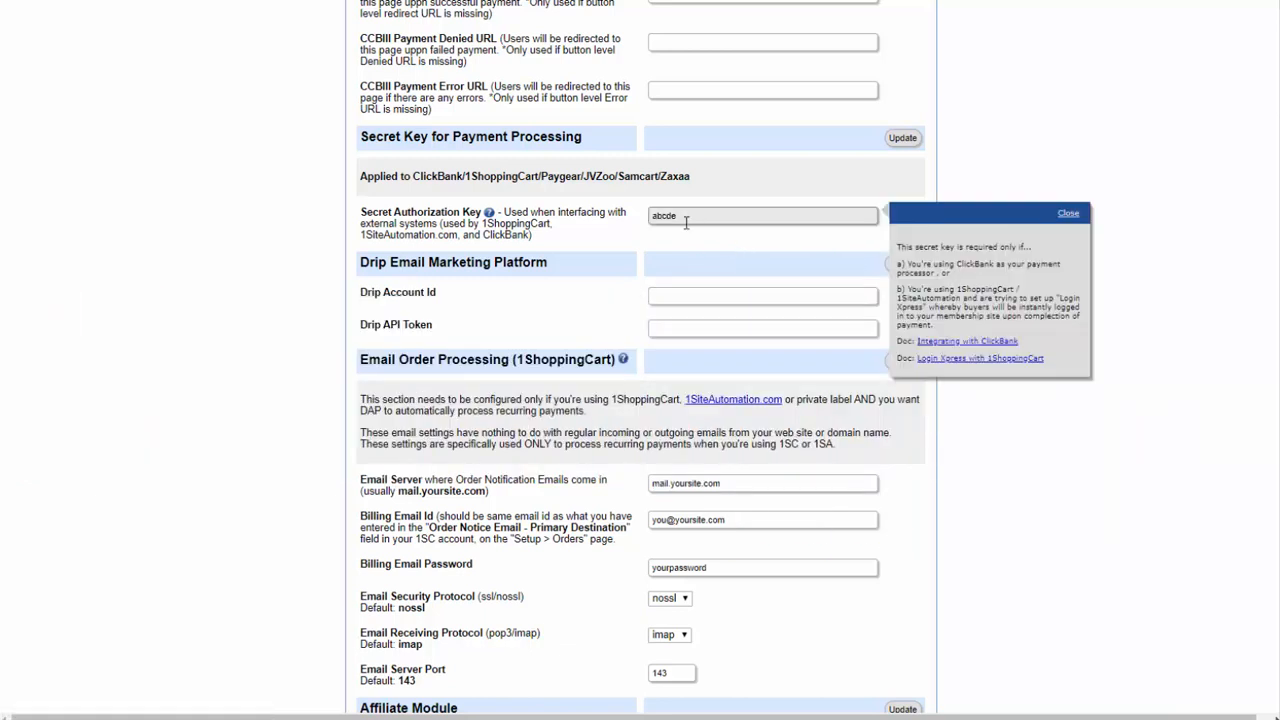
left_click_drag(687, 216, 556, 216)
key("ctrl+c")
left_click_drag(582, 130, 360, 142)
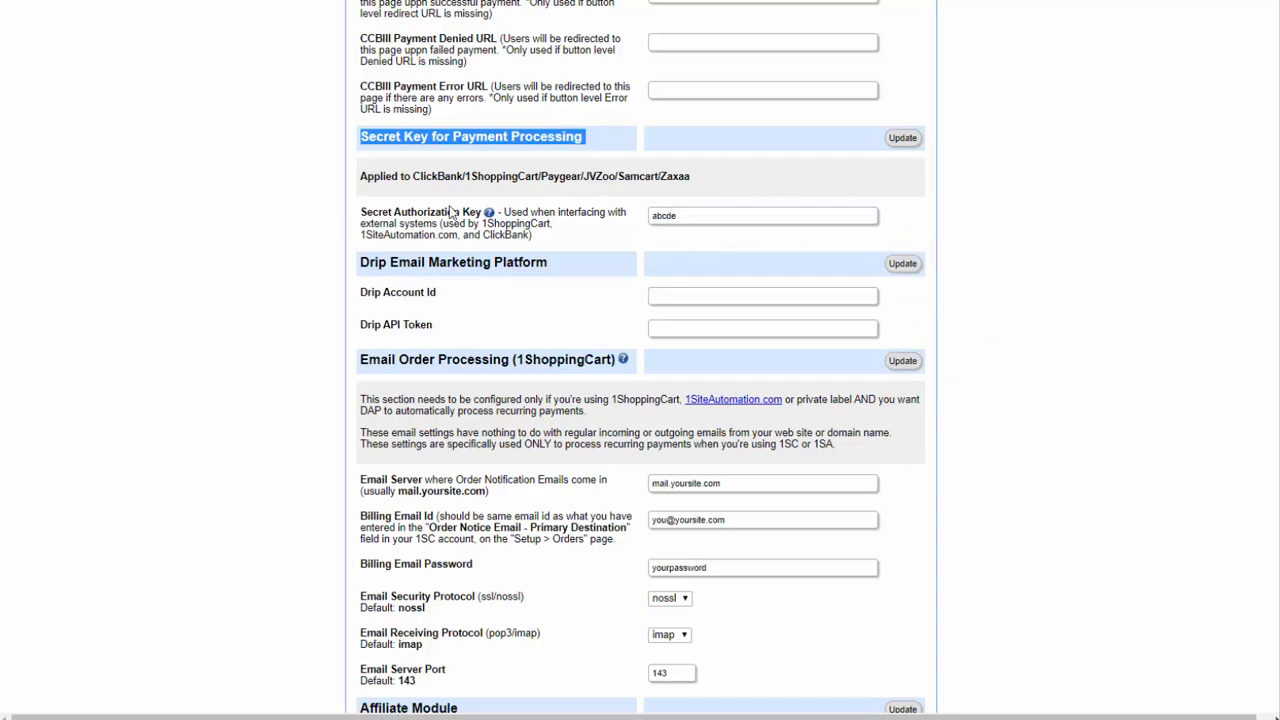
left_click(675, 218)
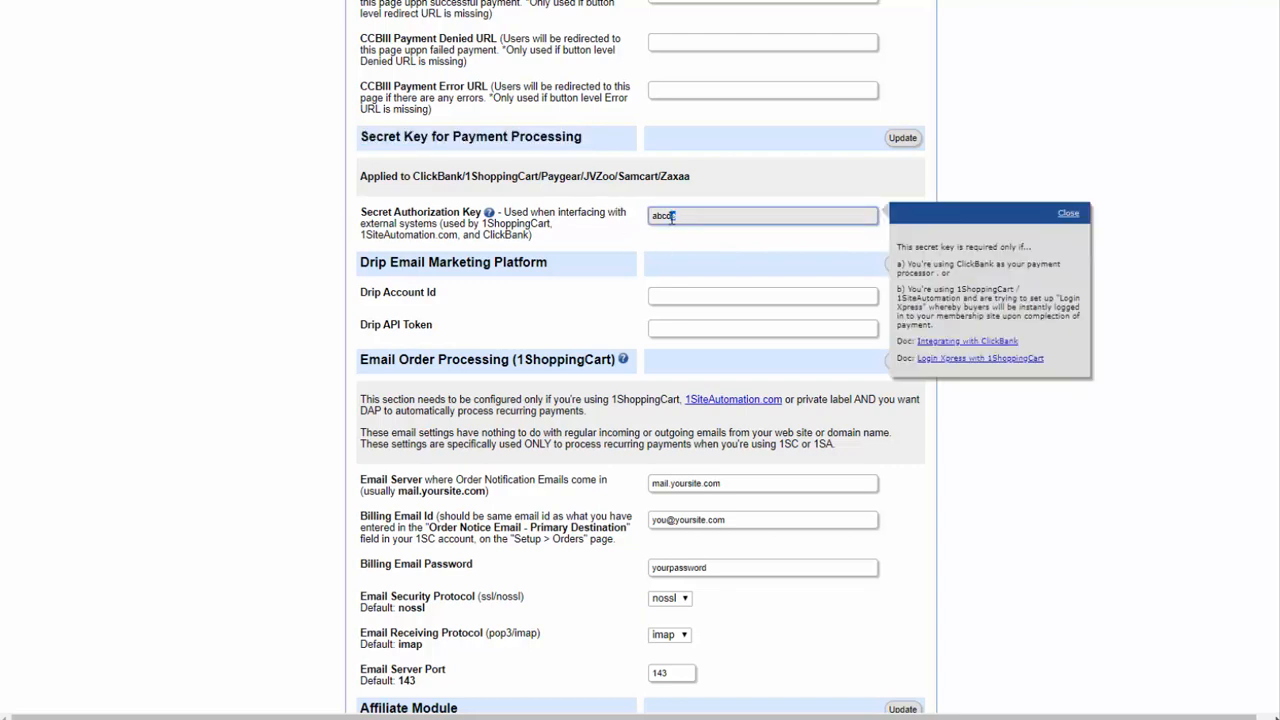
double_click(686, 216)
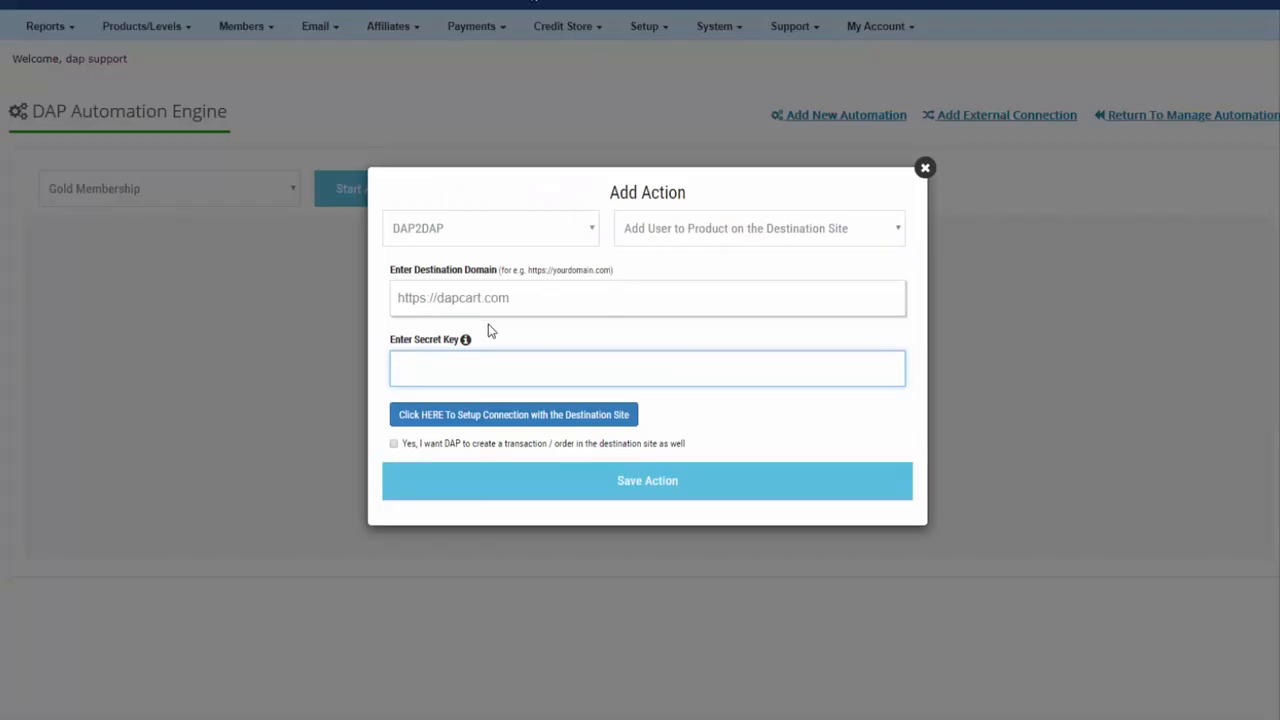
Step: Paste the secret key, connect, tick Gold Membership as destination product, and save the action
key("ctrl+v")
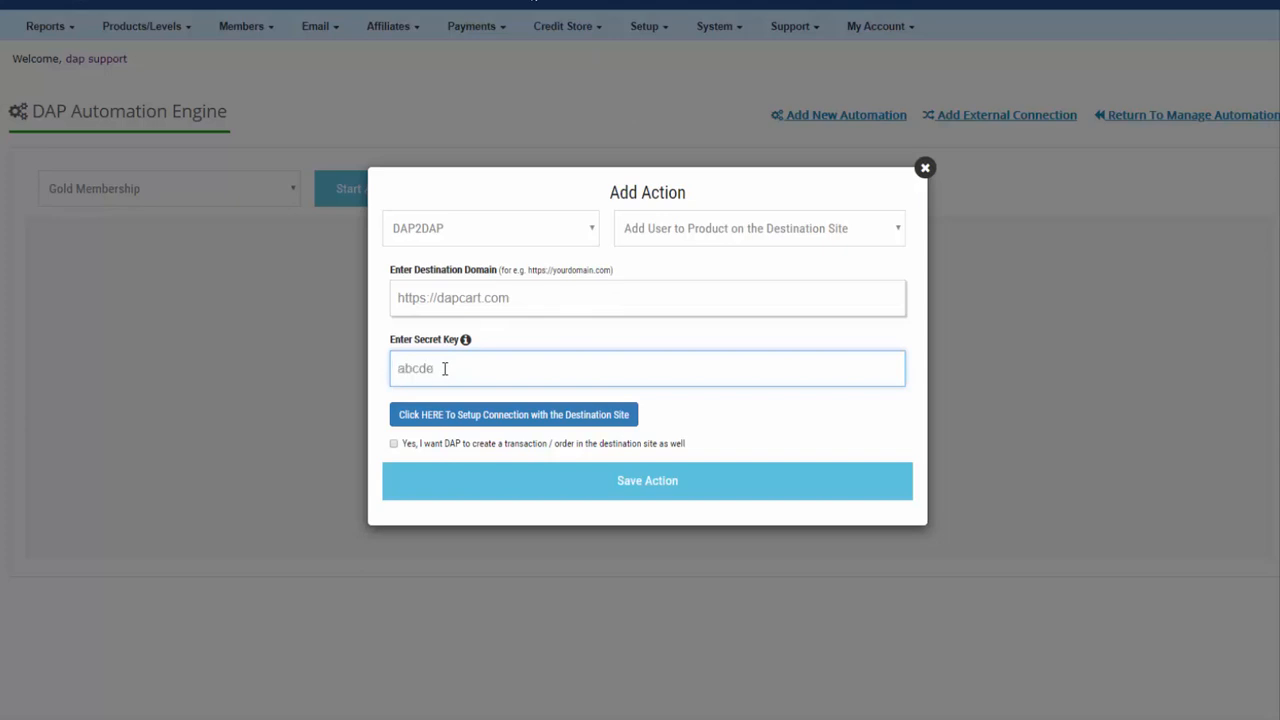
left_click(507, 418)
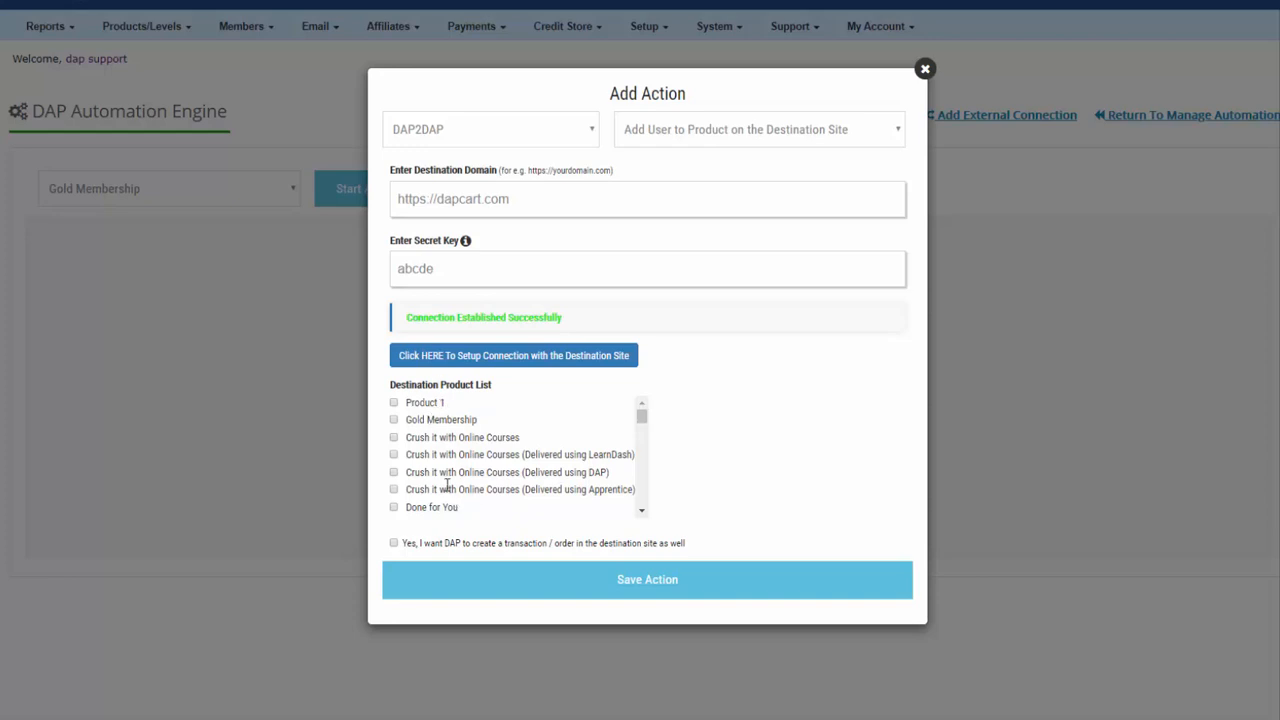
left_click(394, 420)
left_click(392, 419)
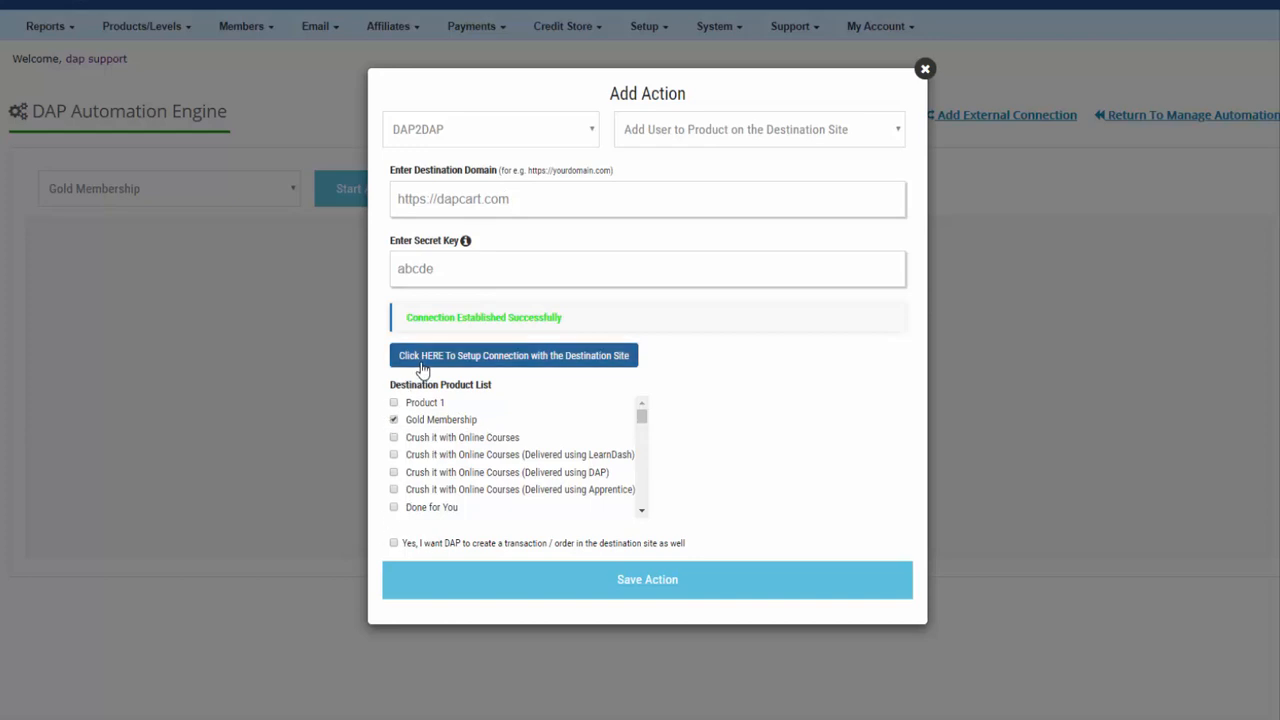
left_click(651, 582)
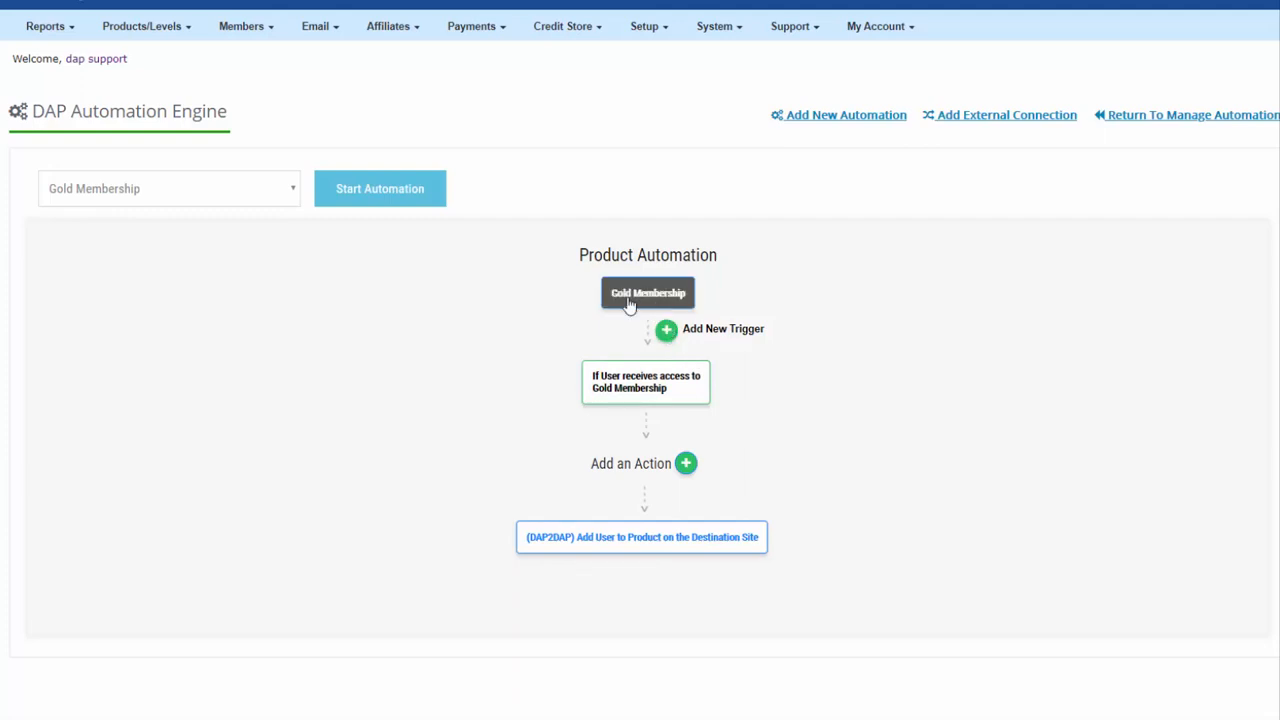
Step: Add and save a 'User loses access to Product' trigger
left_click(667, 335)
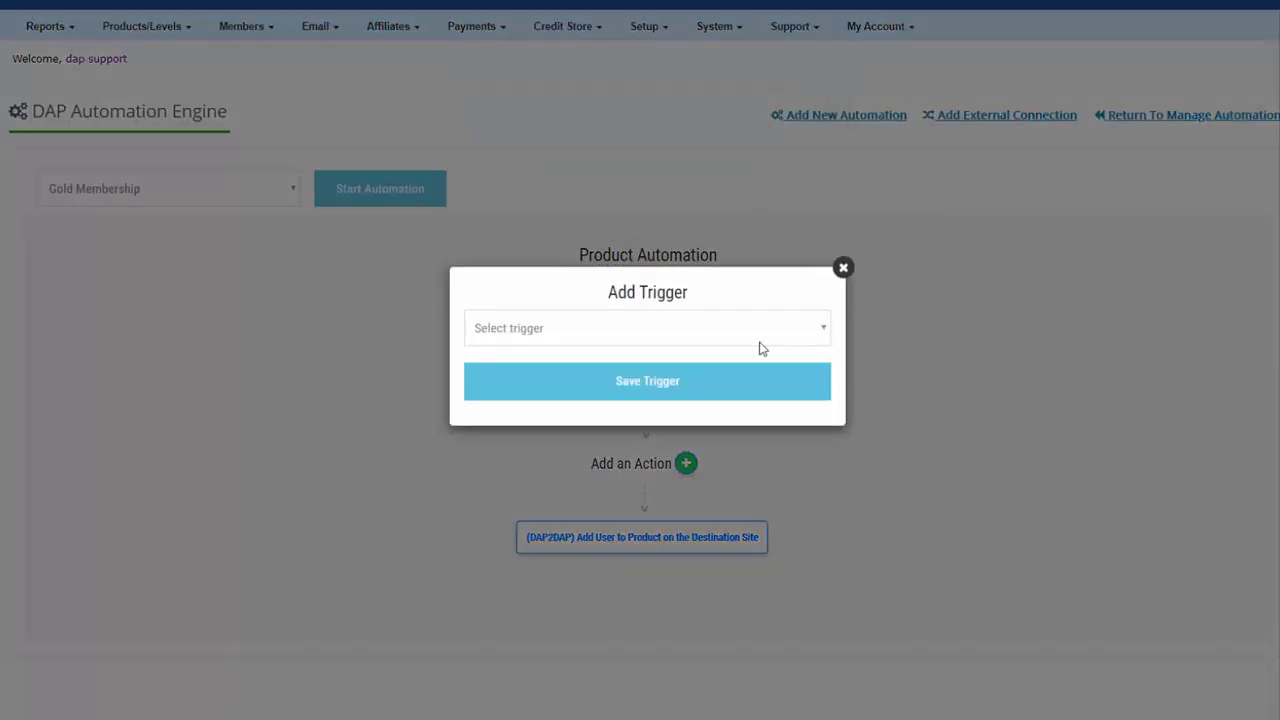
left_click(570, 340)
left_click(604, 411)
left_click(703, 393)
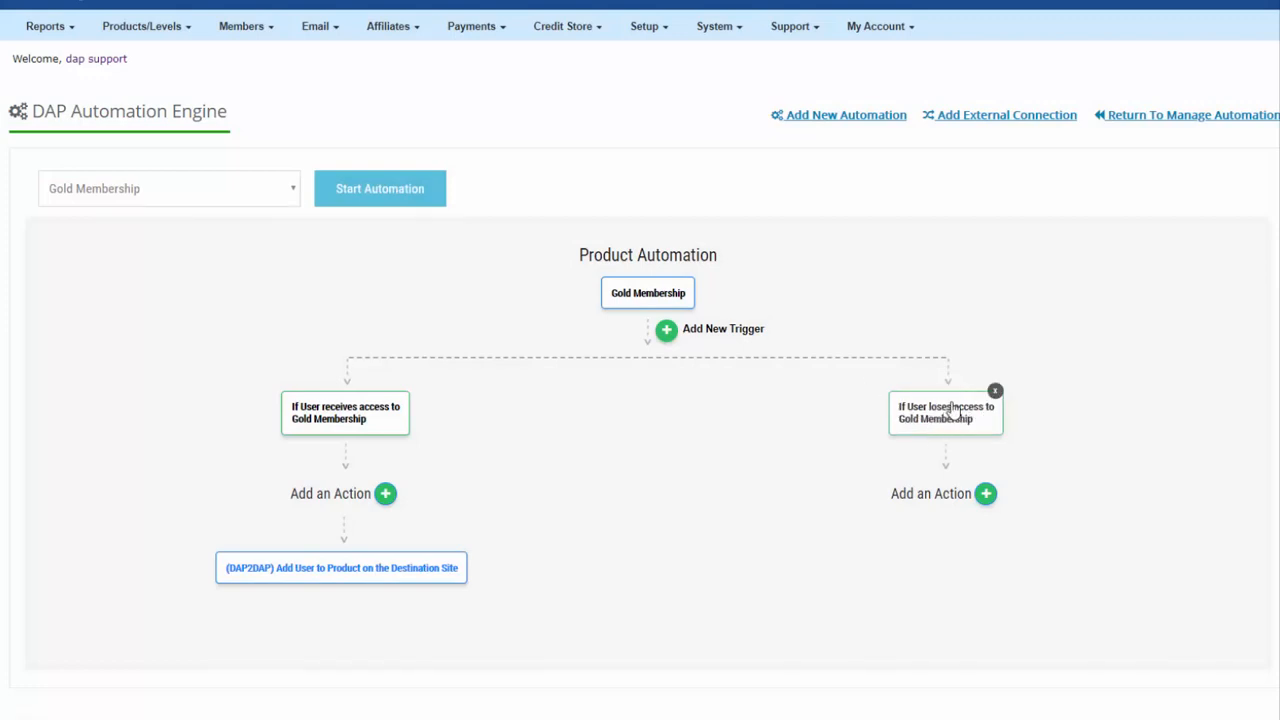
Step: Add a DAP2DAP 'Remove User from Product' action with the secret key, ticking Gold Membership
left_click(987, 495)
left_click(556, 330)
left_click(562, 566)
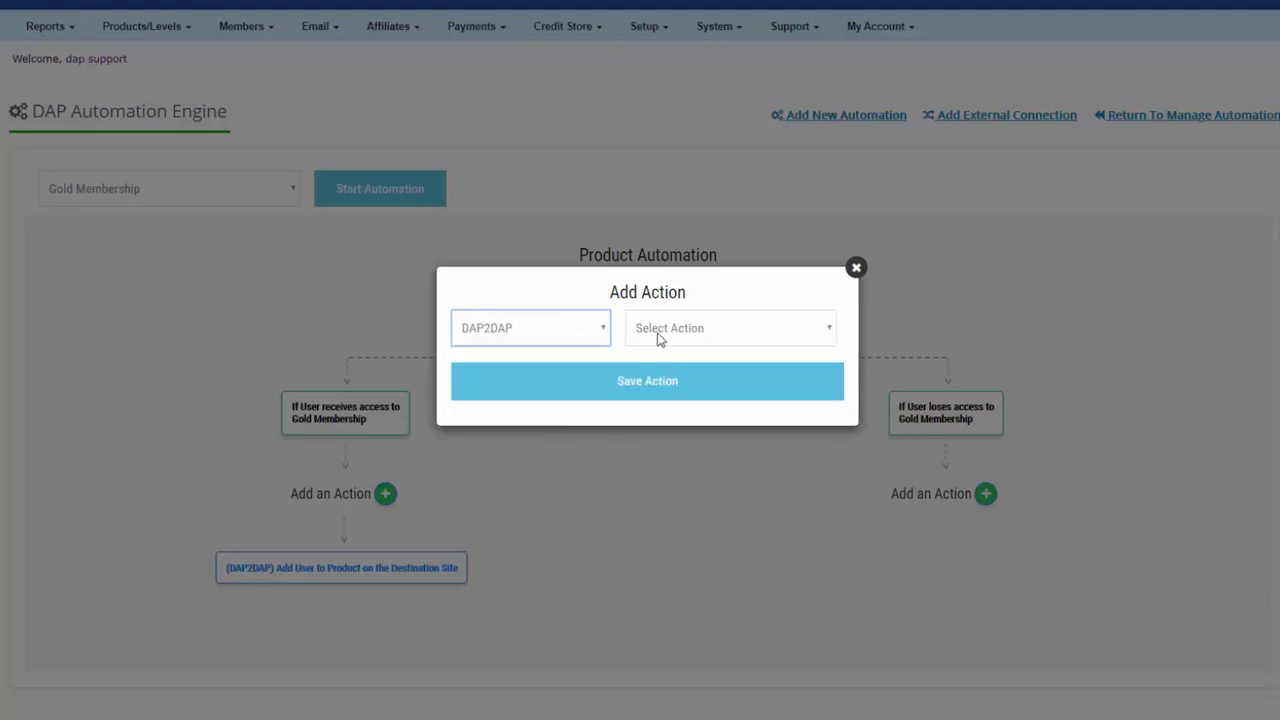
left_click(657, 332)
left_click(807, 404)
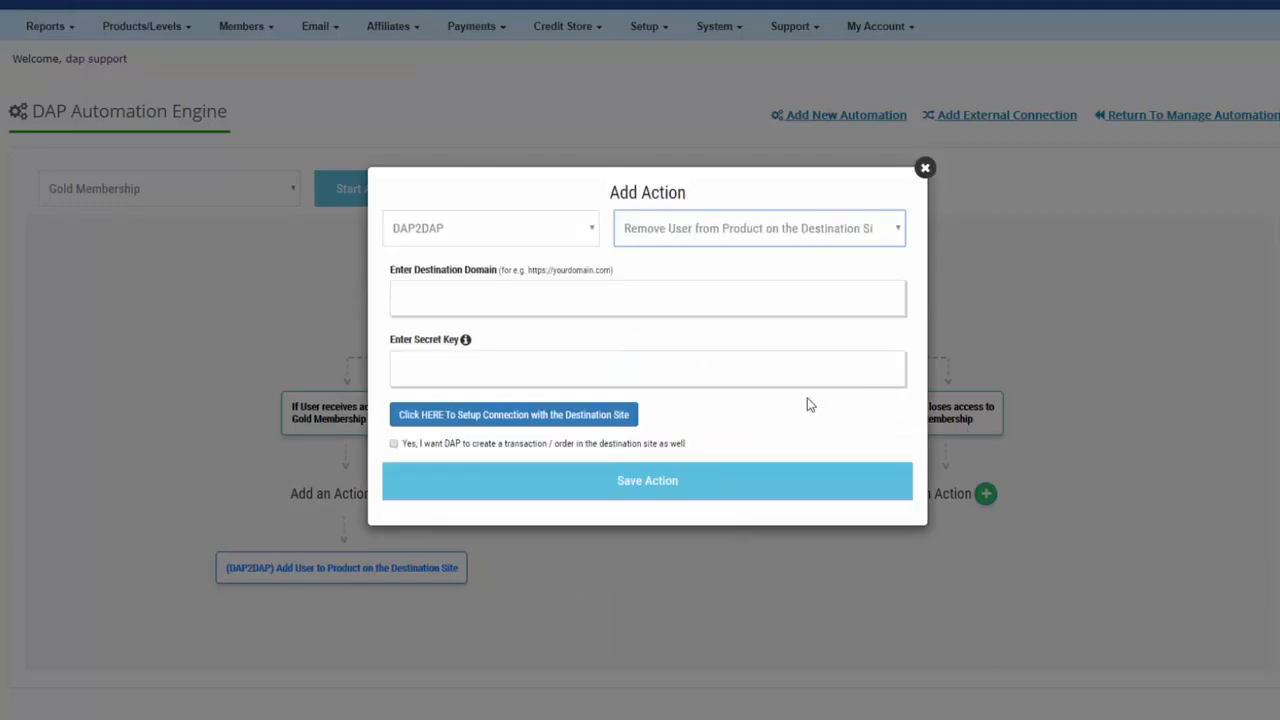
left_click(456, 363)
type("abcde")
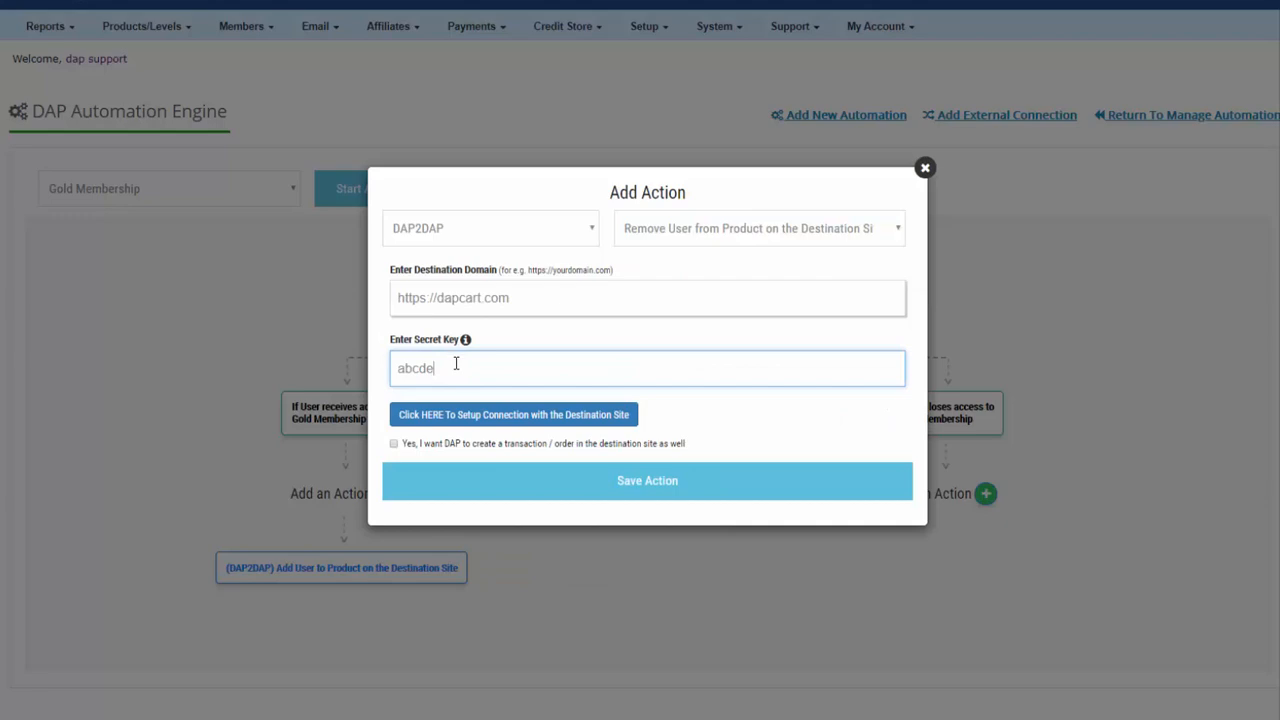
left_click(497, 424)
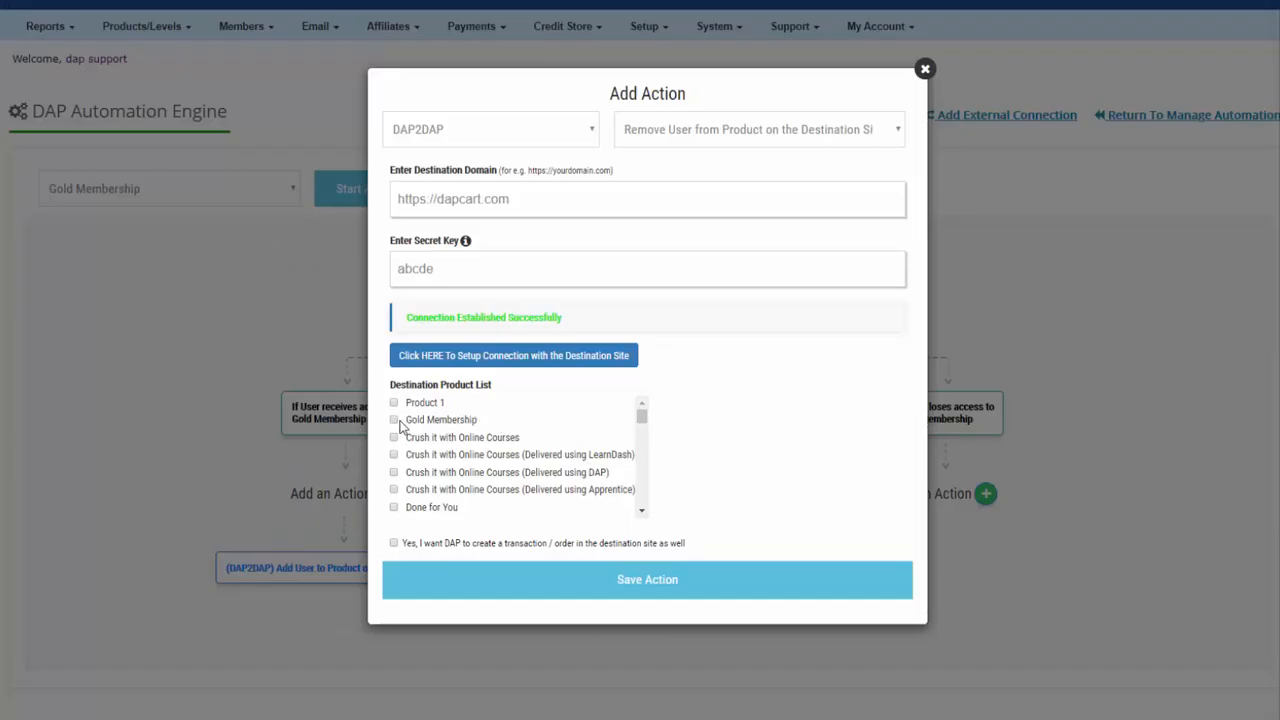
left_click(393, 420)
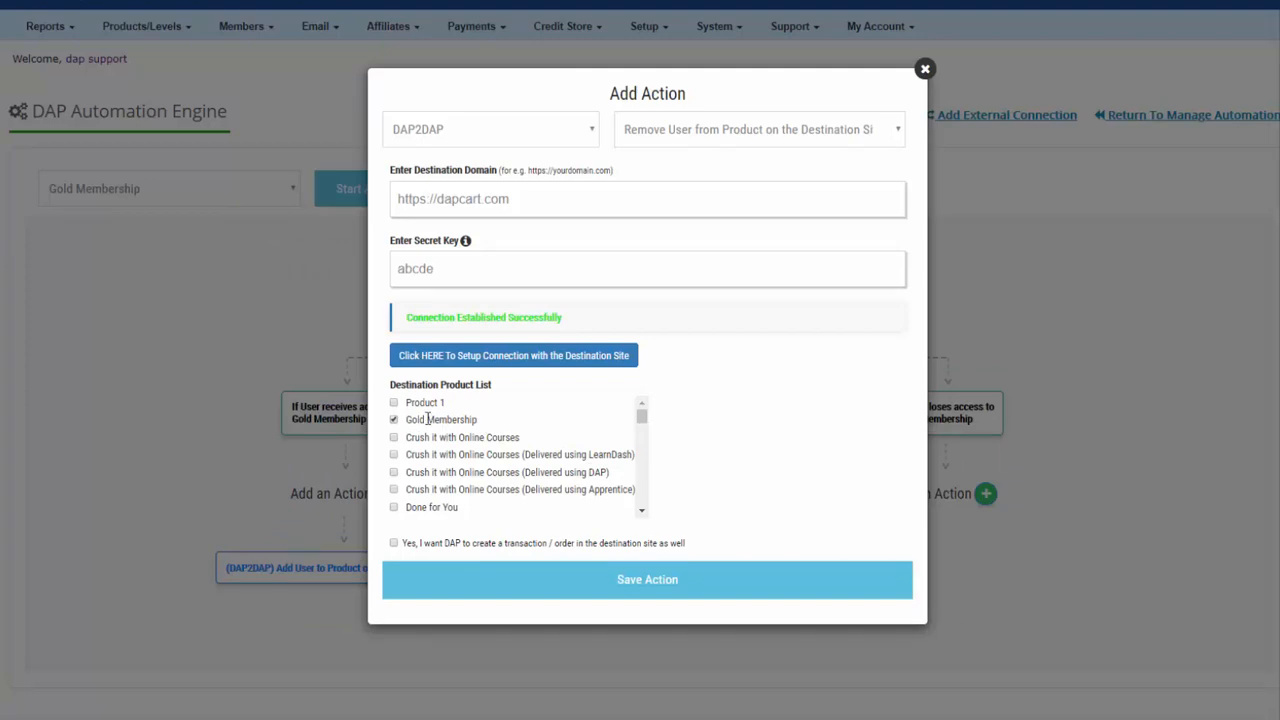
left_click(633, 589)
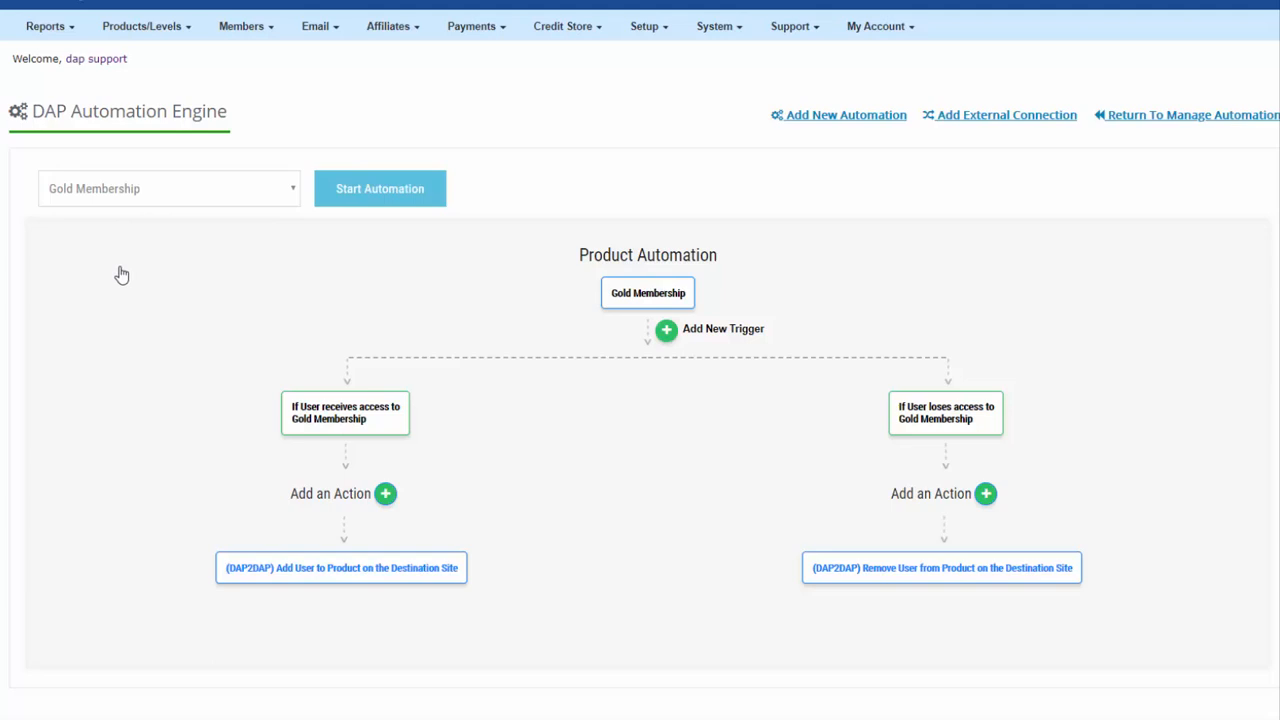
Step: Create a new automation named 'profile update' from Manage Automation
left_click(148, 30)
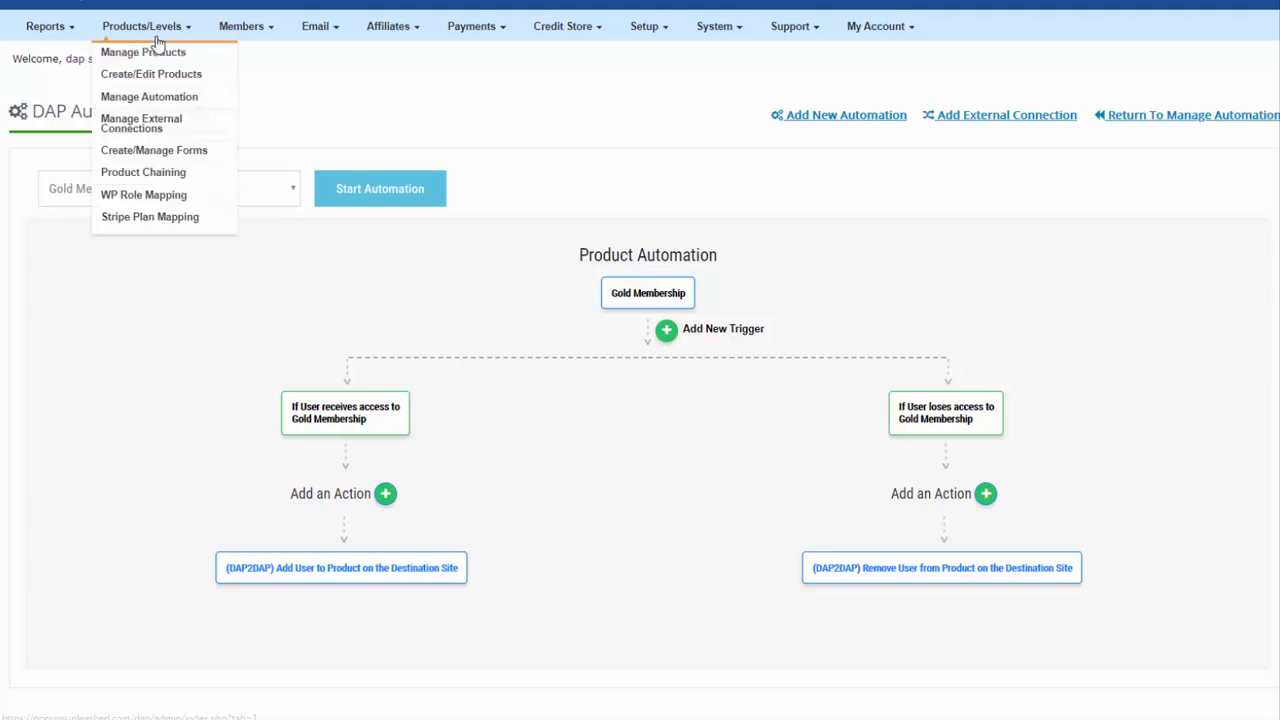
left_click(157, 100)
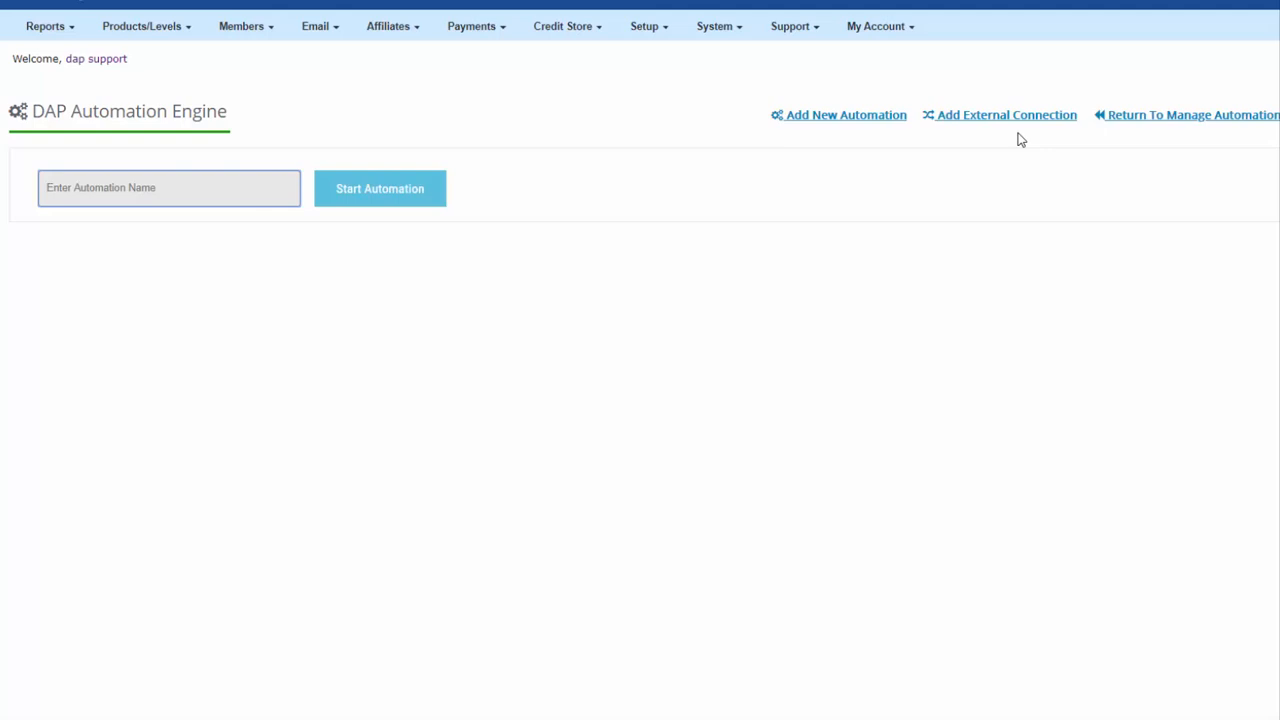
type("profile update")
key("Return")
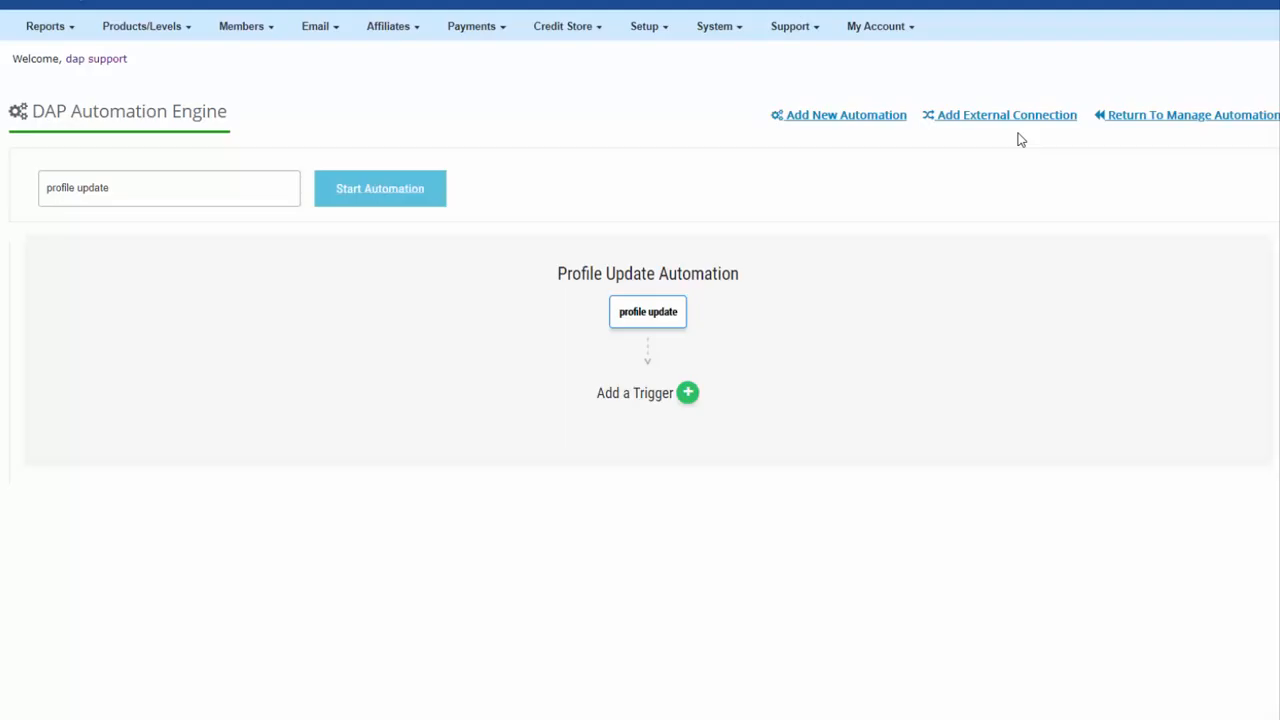
Step: Add and save the 'When User Profile Is Updated' trigger
key("Down")
key("Return")
key("Tab")
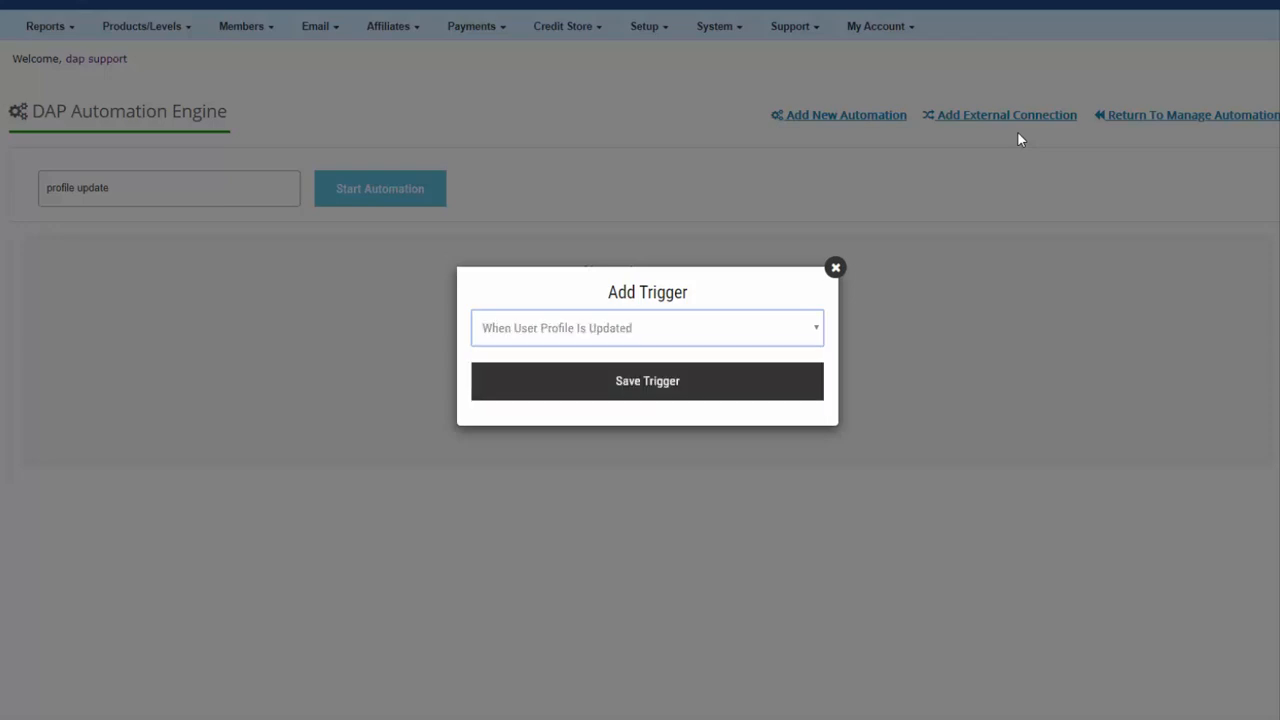
key("Return")
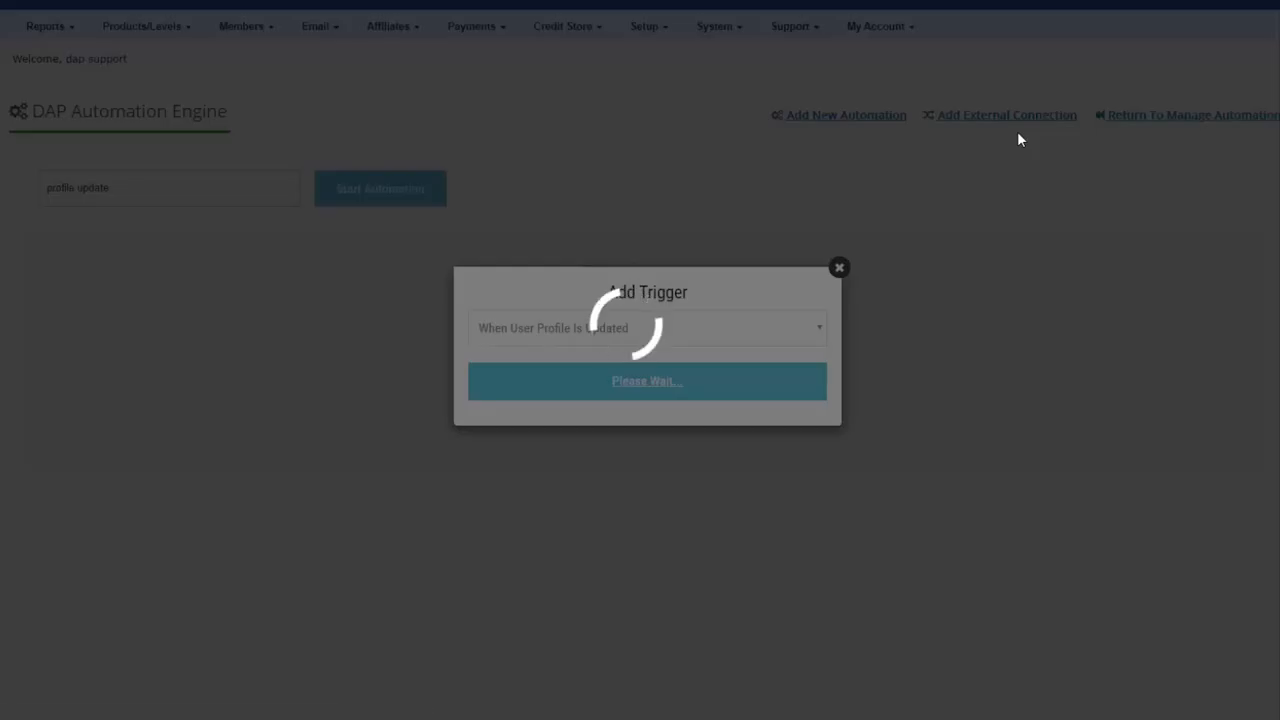
Step: Add a DAP2DAP 'Sync Profile To Destination Site' action
key("Tab")
key("alt+Down")
key("Down")
key("Up")
key("Down")
key("Return")
key("Tab")
key("alt+Down")
key("Down")
key("Return")
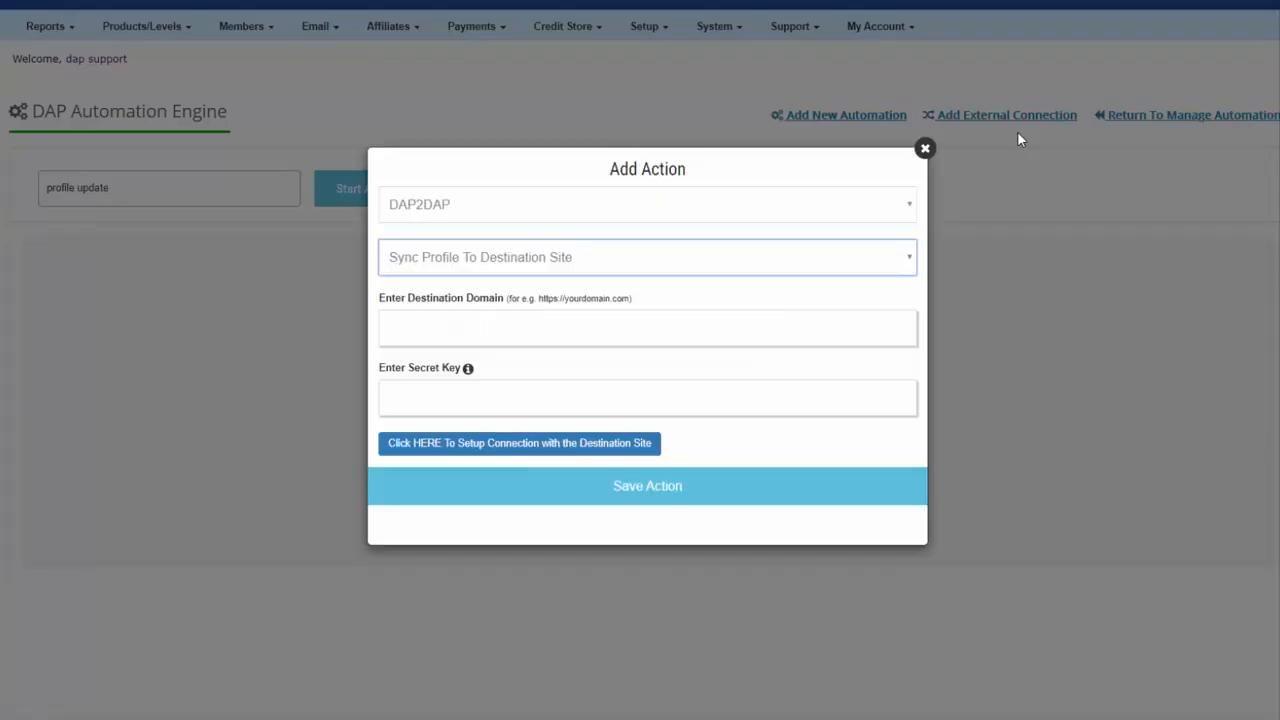
key("Tab")
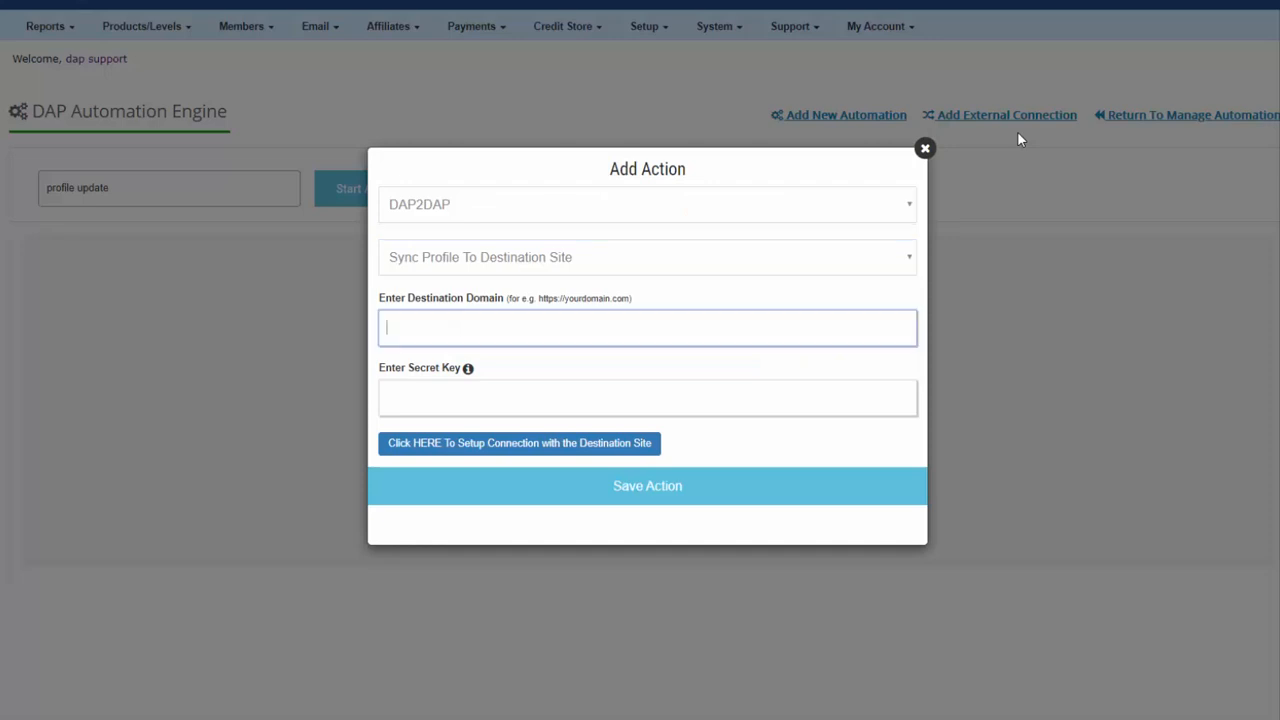
type("https://dapcart.com")
key("Tab")
type("abcde")
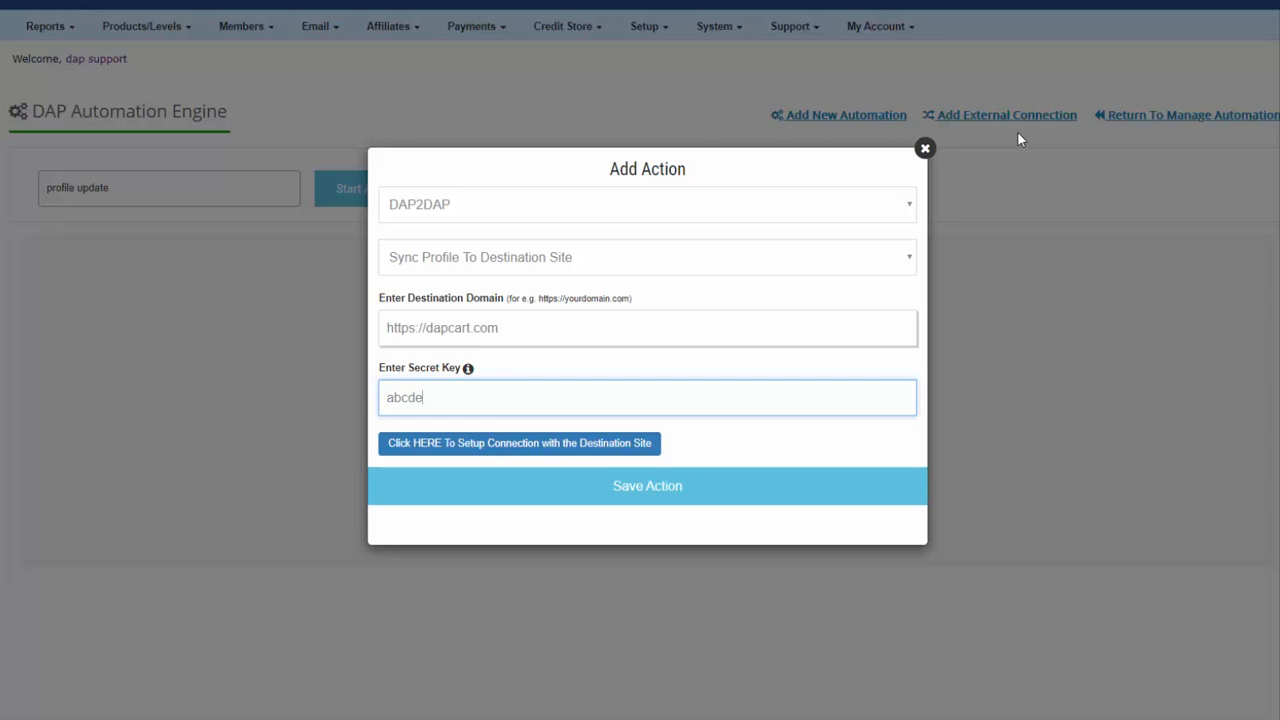
left_click(519, 443)
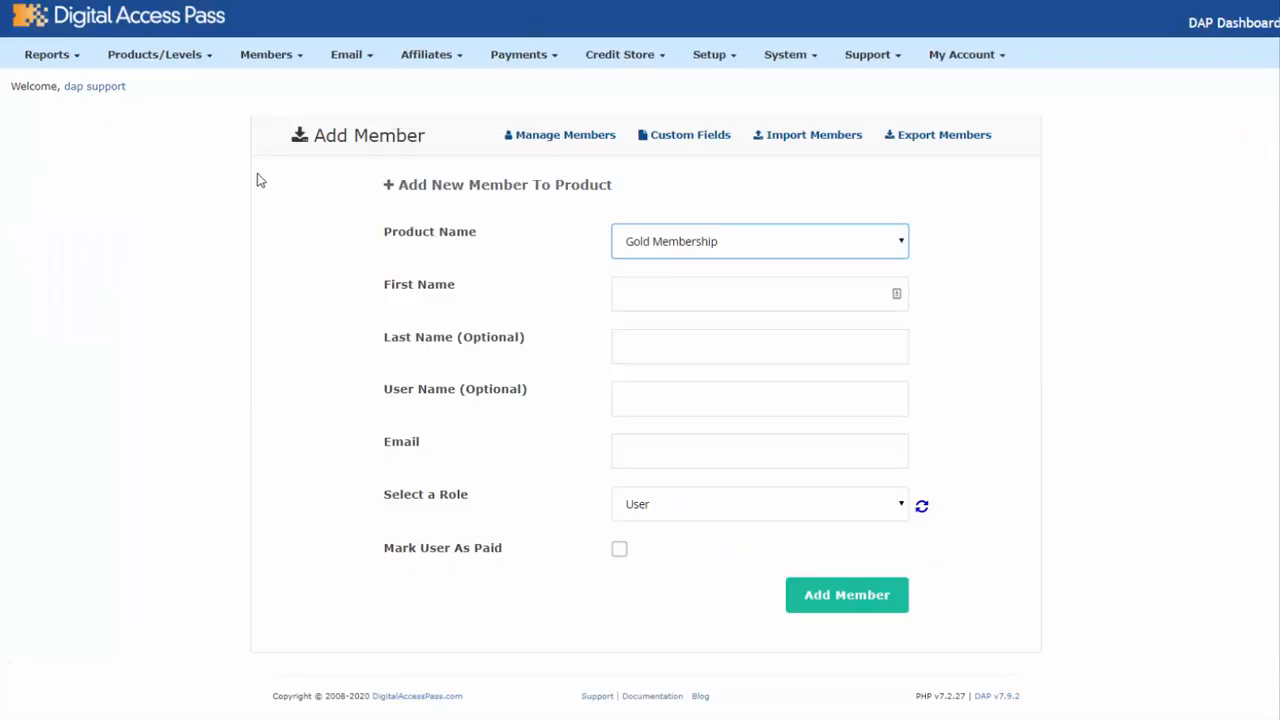
Step: Submit the filled Add Member form to add the test member to Gold Membership
mouse_move(240, 60)
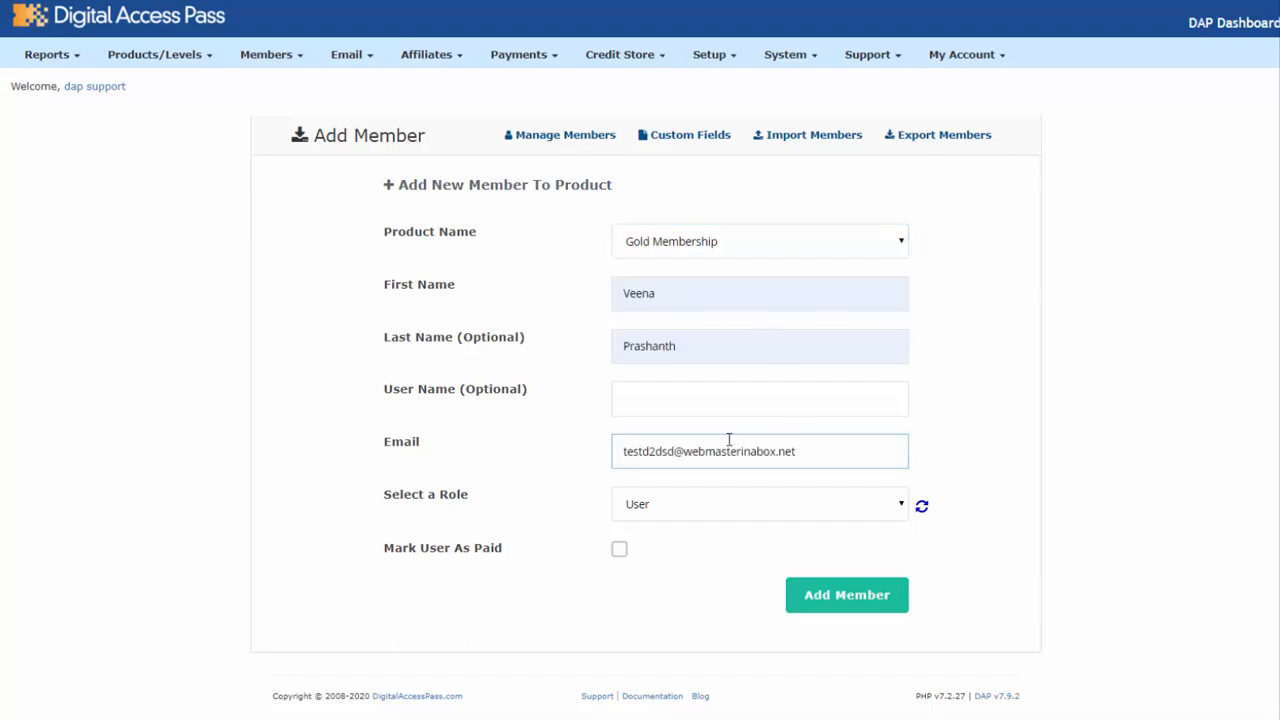
left_click(872, 600)
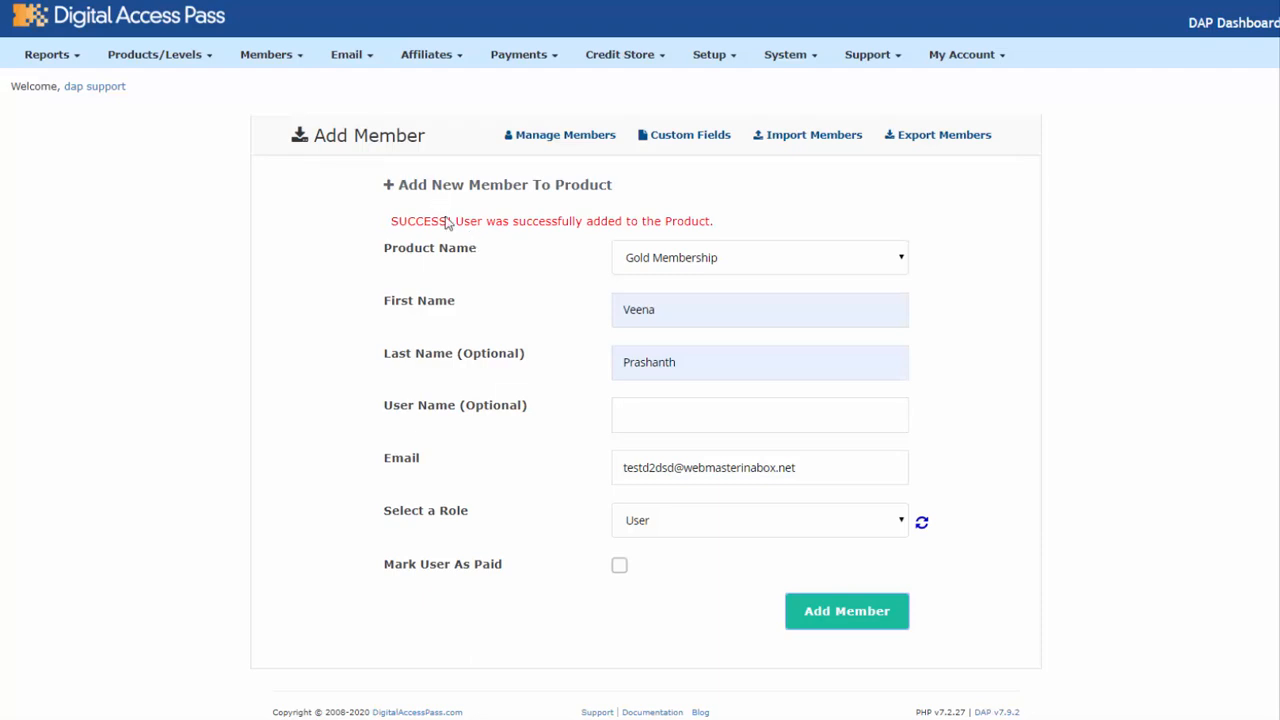
Step: Select the new test member's email address in the member list
left_click_drag(810, 469, 606, 461)
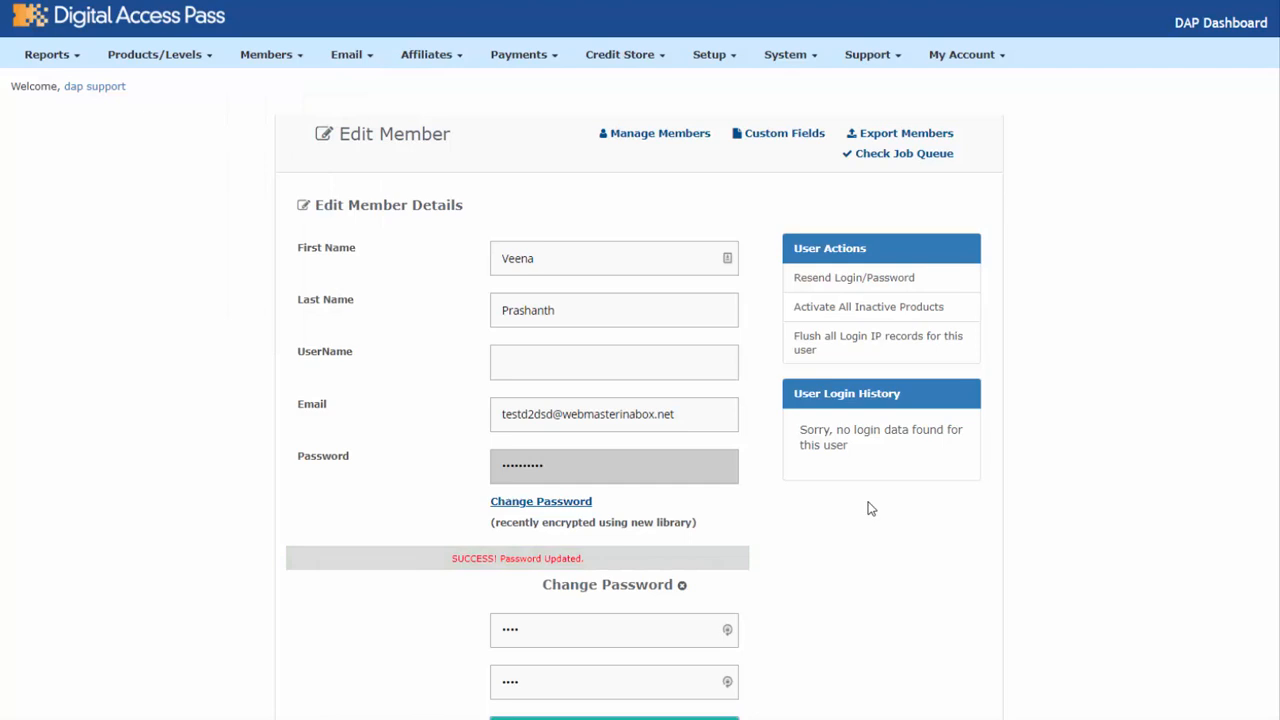
Step: Submit the Member Login form with the test member's email and new password
scroll(869, 509, "down", 1)
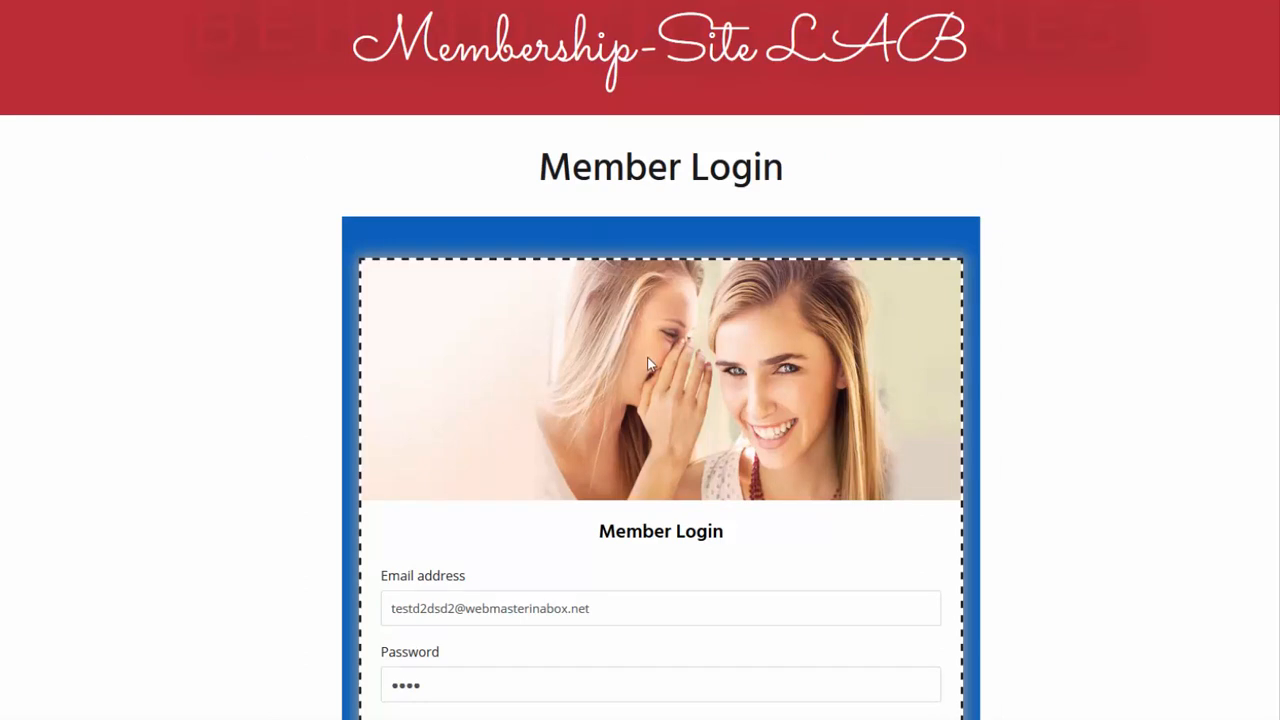
scroll(648, 364, "down", 1)
scroll(648, 364, "down", 1)
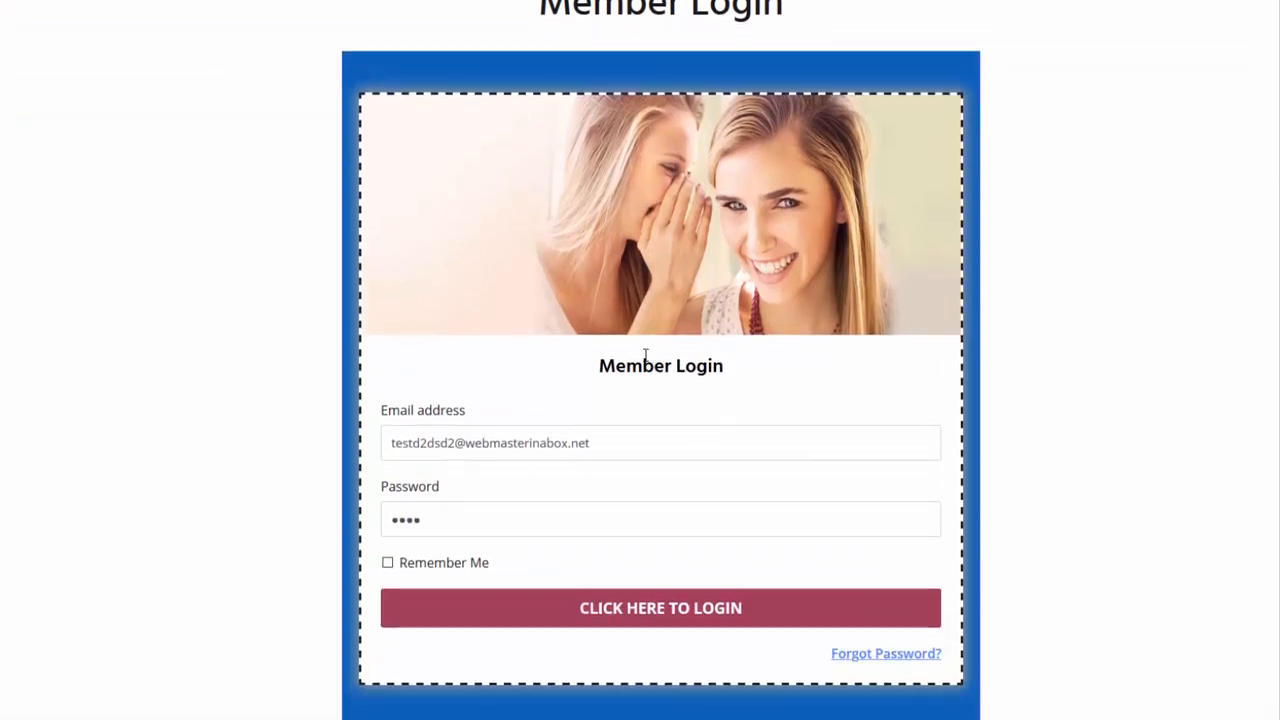
left_click(651, 608)
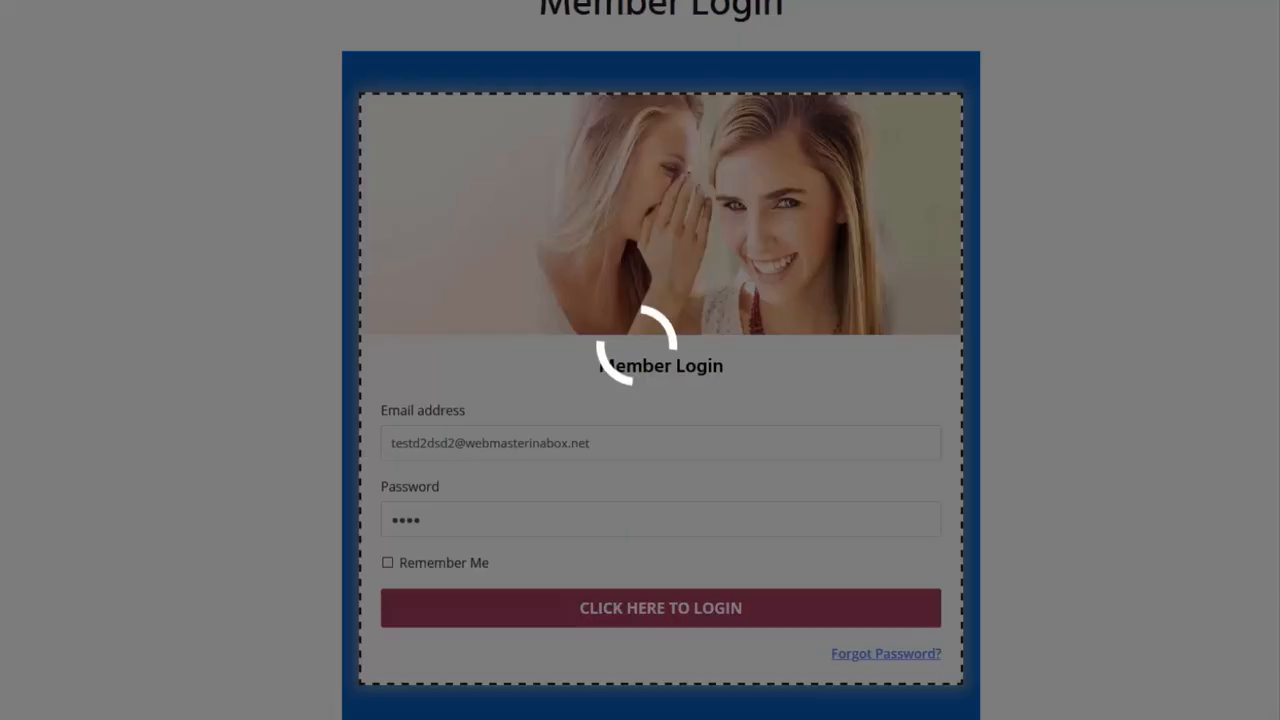